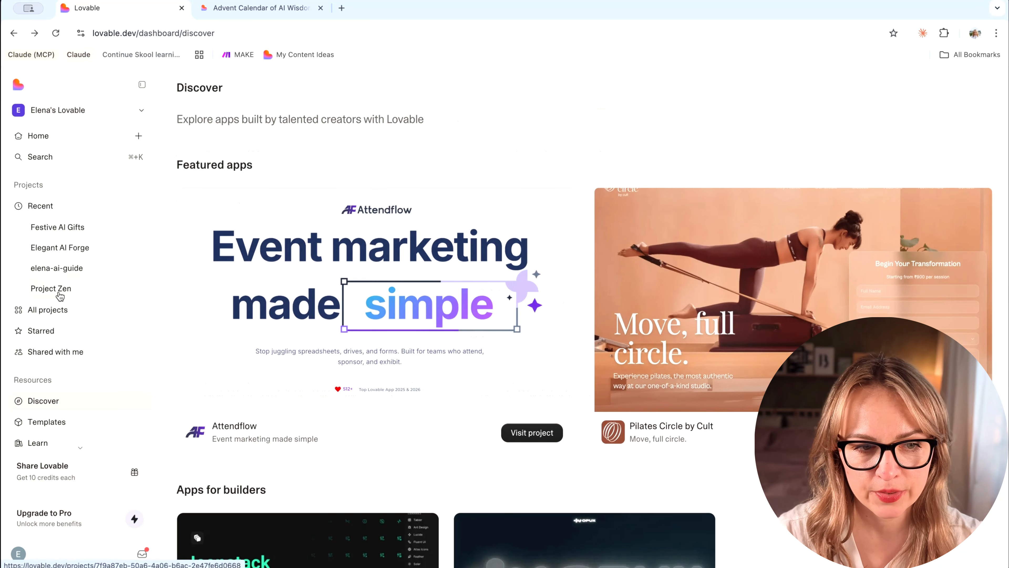
Open Project Zen and look through its planner dashboard down to the Ideas section.
left_click(61, 288)
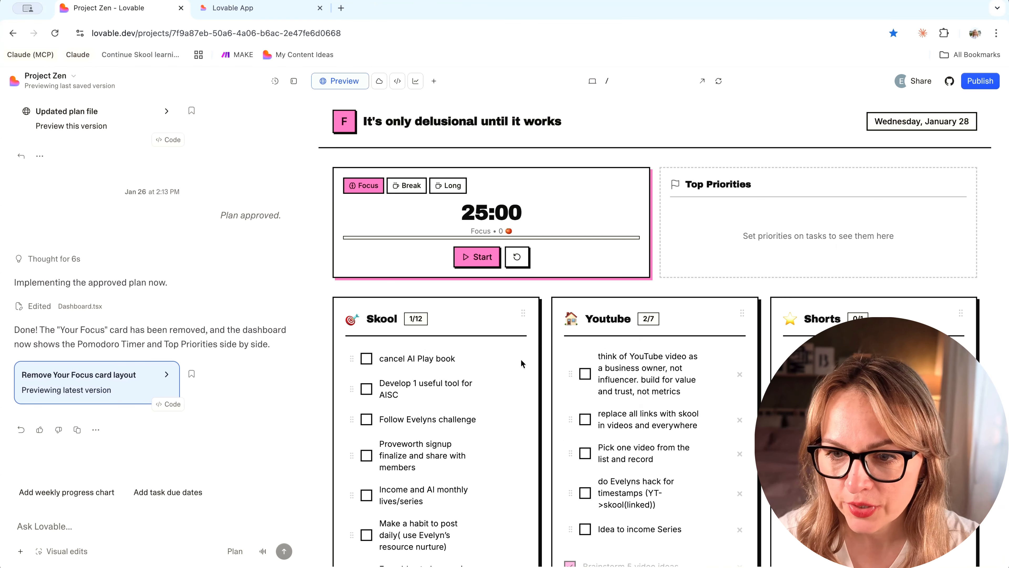
scroll(653, 369, "down", 3)
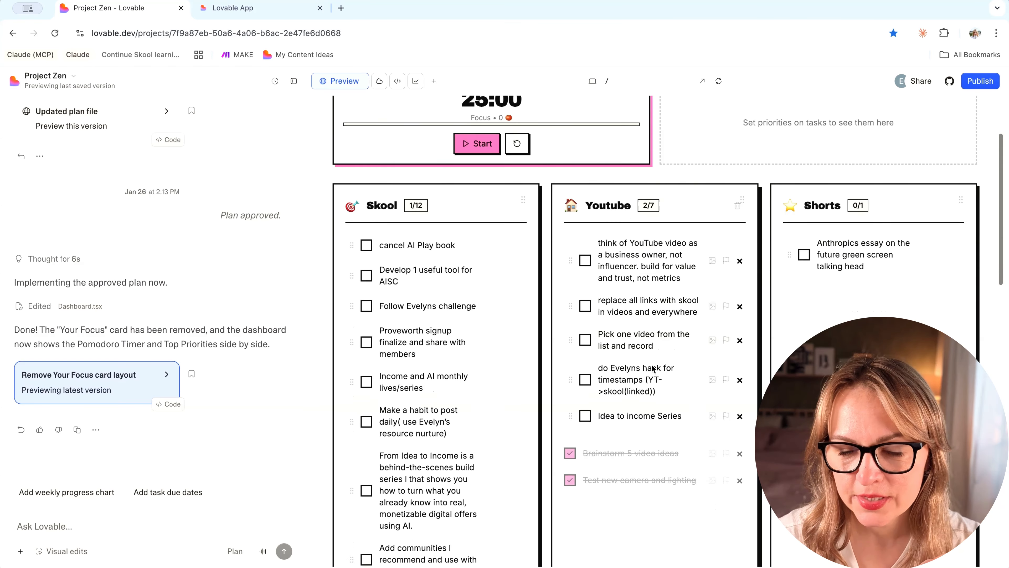
scroll(619, 382, "down", 10)
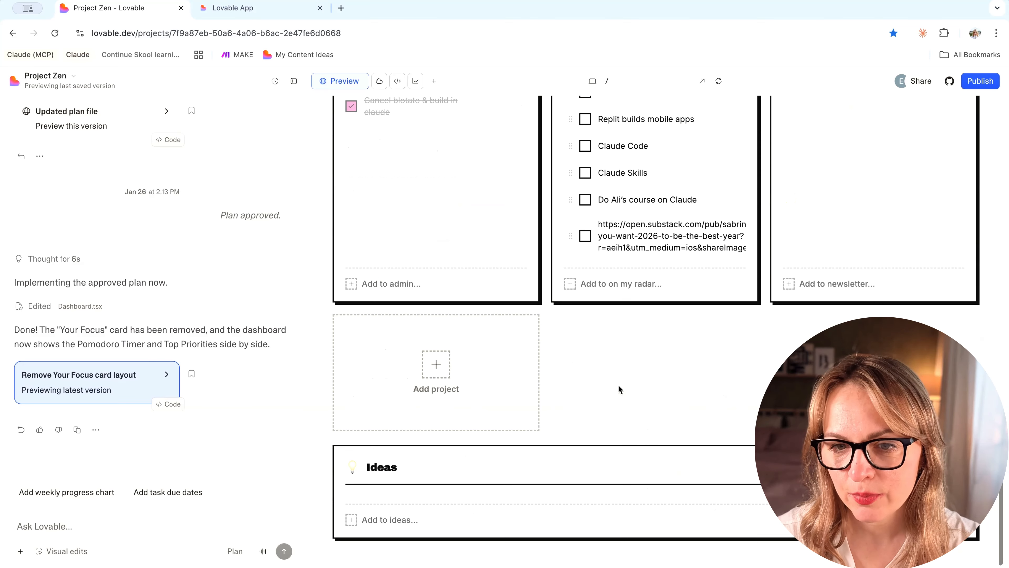
scroll(620, 389, "up", 12)
Switch to the standalone preview of the planner app and start the focus timer.
left_click(245, 9)
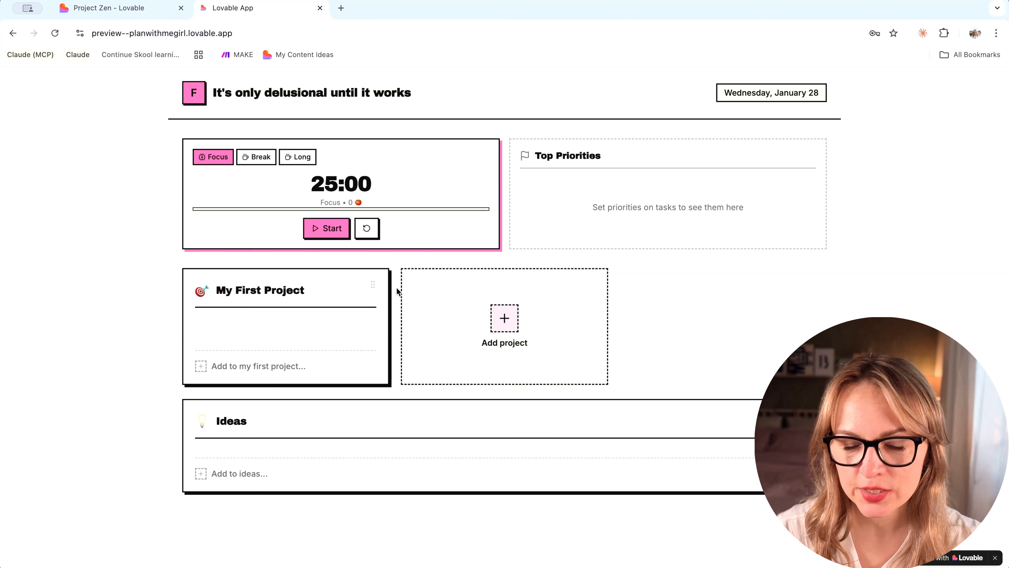
left_click(327, 228)
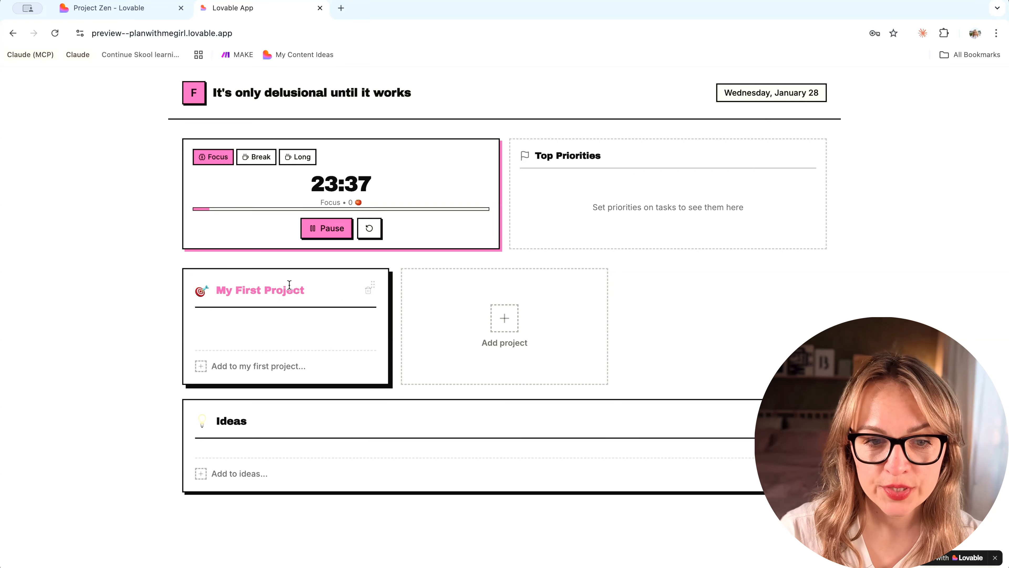
Rename the My First Project card to Skool.
left_click(297, 293)
type("Skoll")
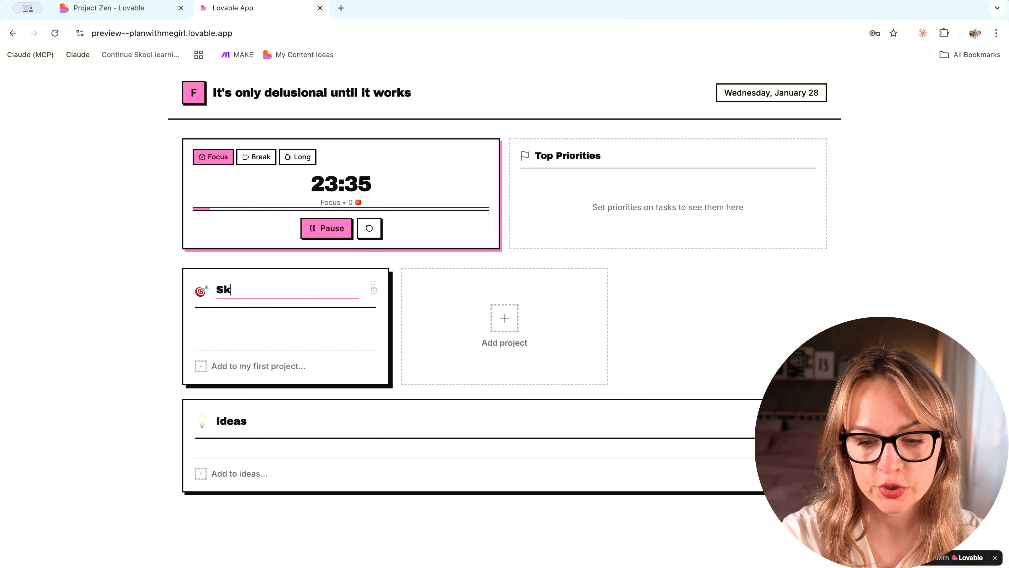
key("BackSpace")
key("BackSpace")
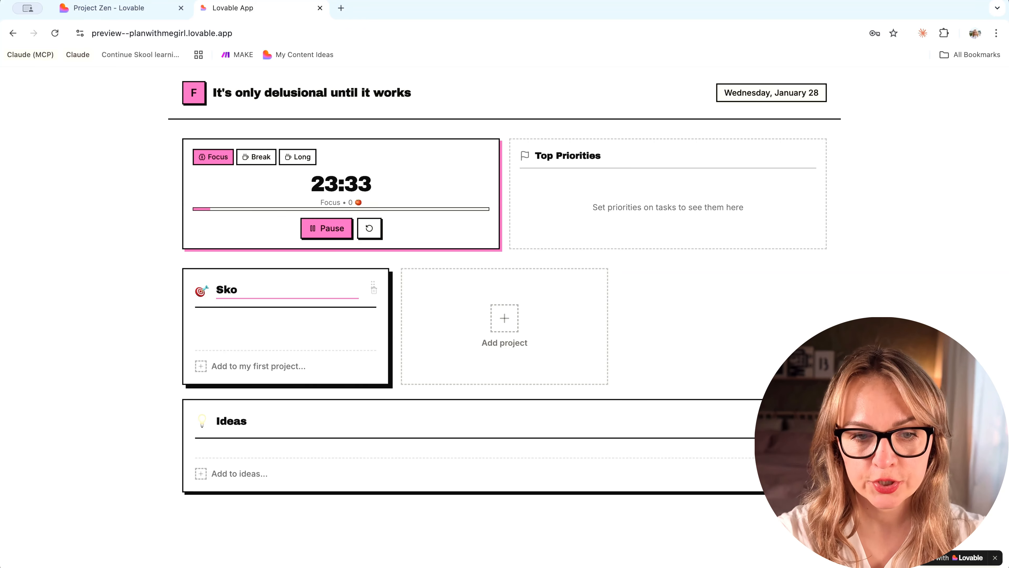
type("ol")
Add three projects named Youtube, Short Form and Newsletter, keeping the default target icon.
left_click(516, 320)
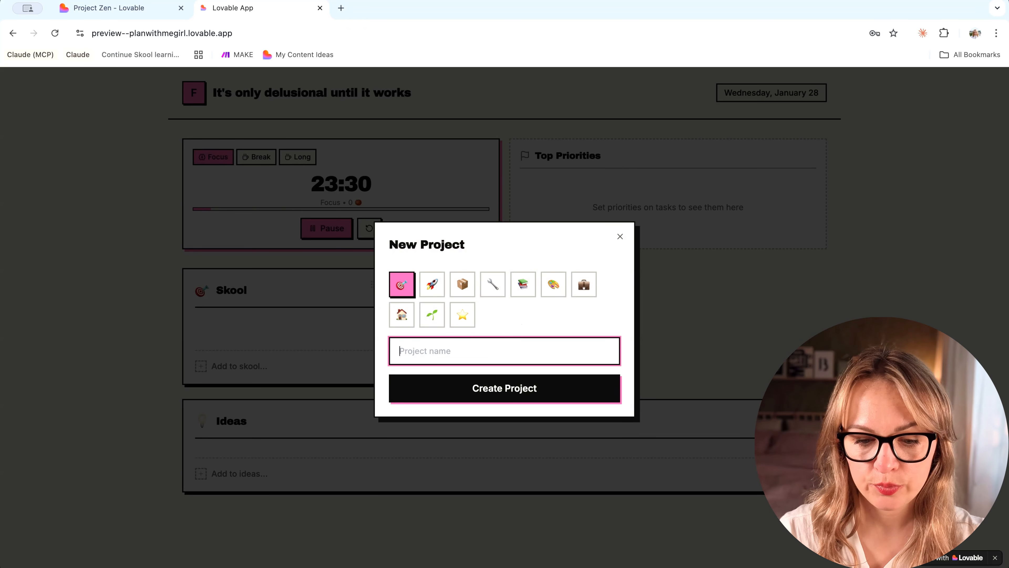
type("You")
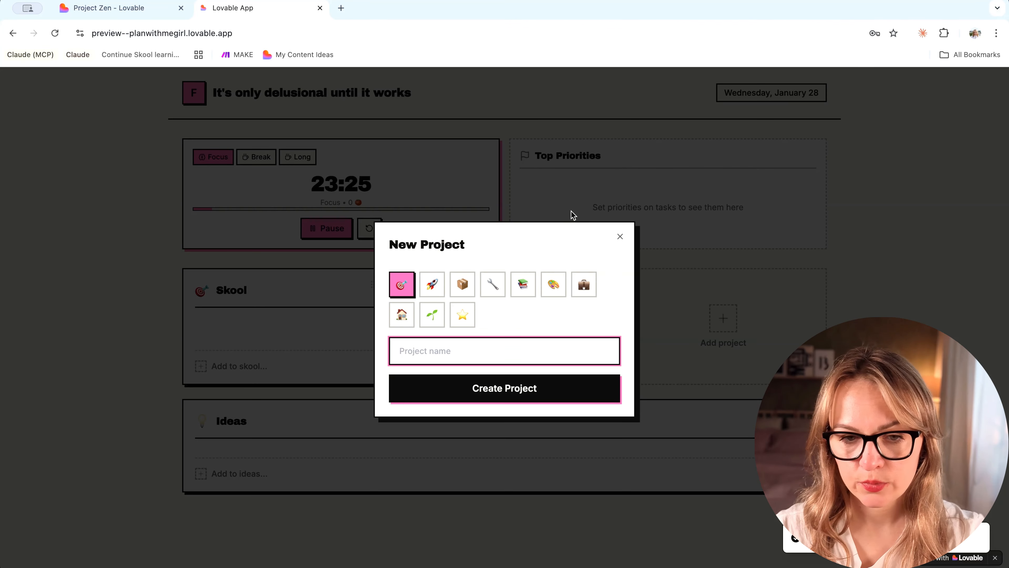
type("Short F")
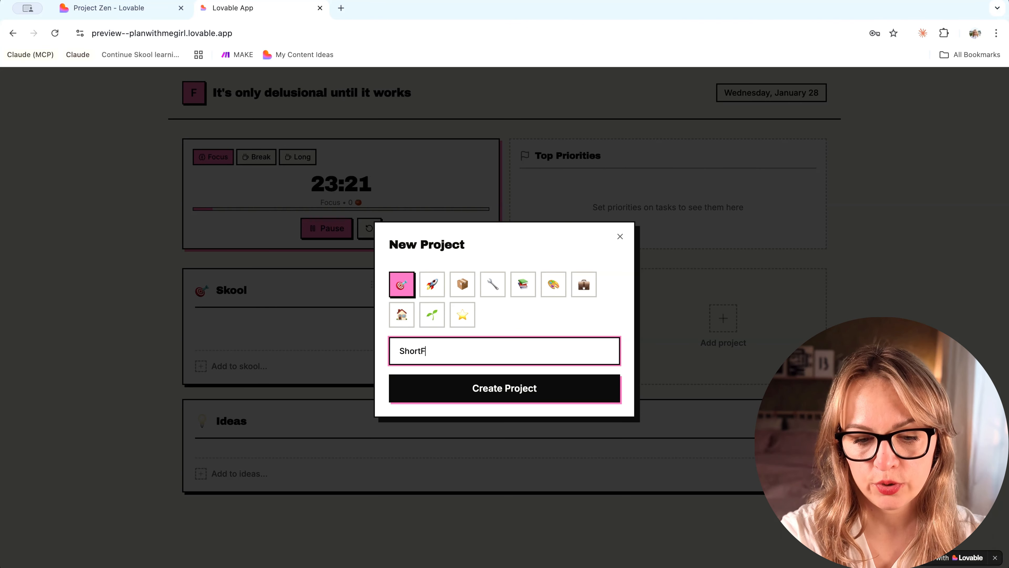
type("orm")
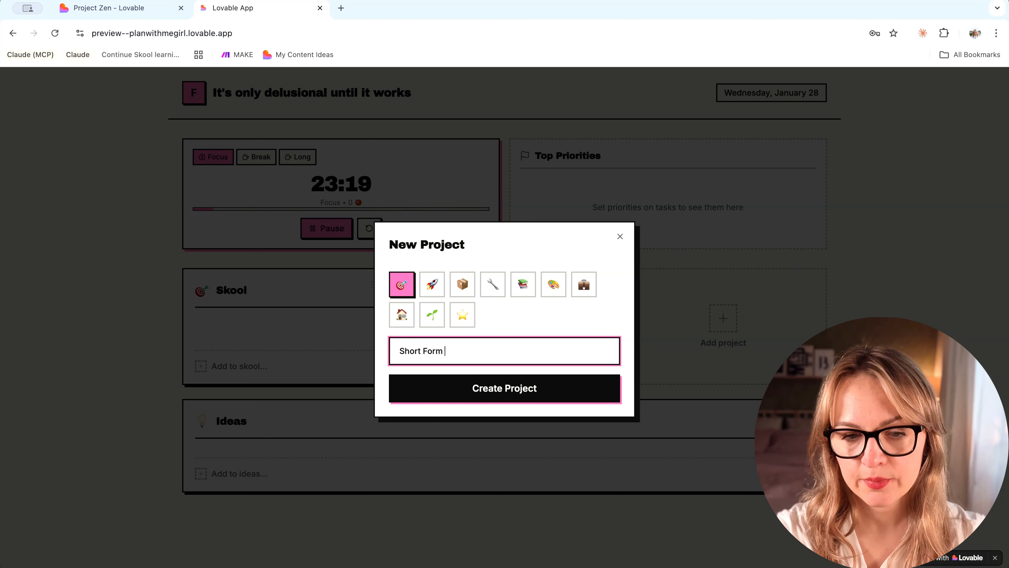
left_click(538, 393)
left_click(303, 443)
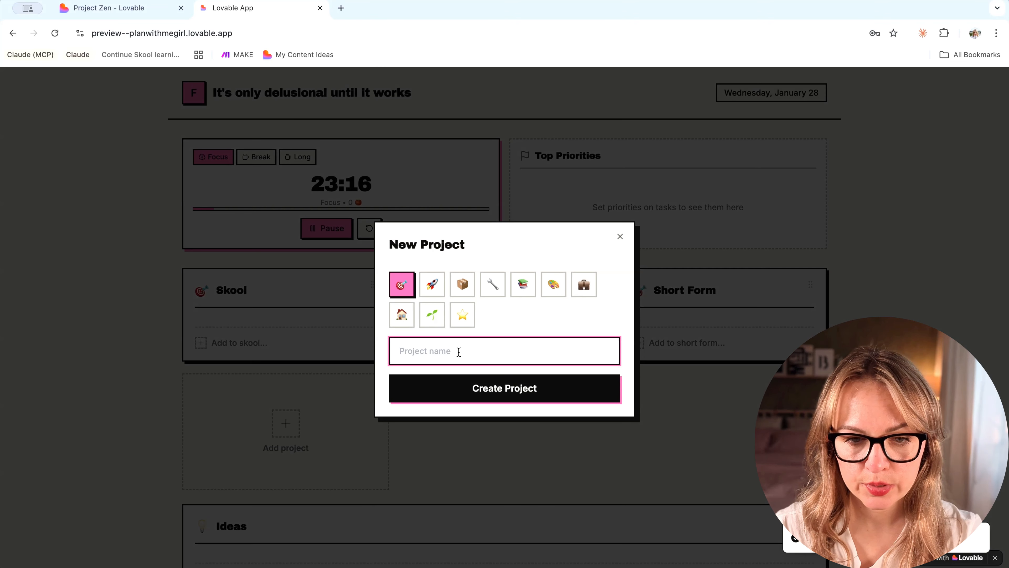
type("Newsletter")
key("Return")
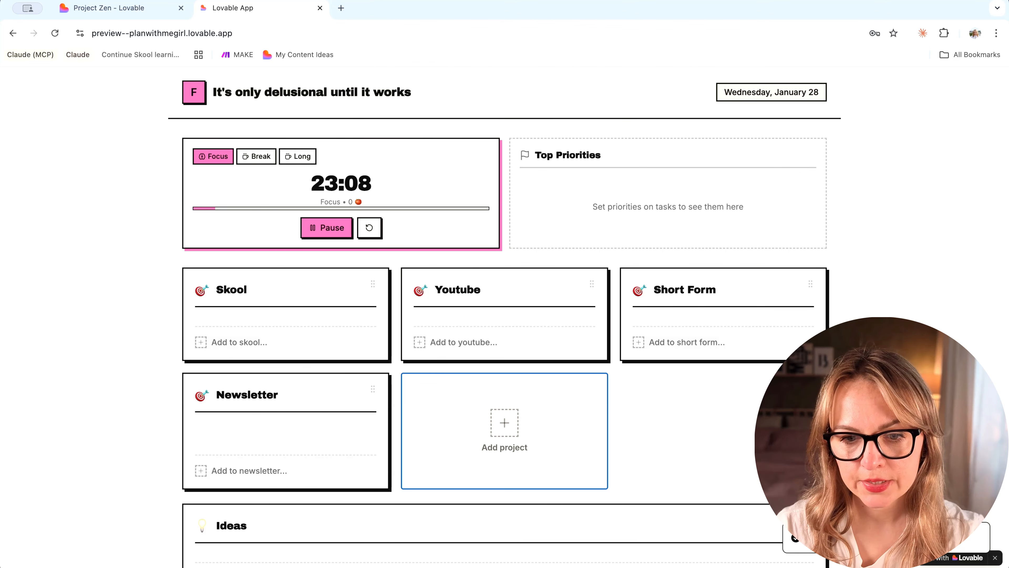
Add the tasks "task 1" and "upload Claude Workshop in the community" to the Skool project.
left_click(254, 347)
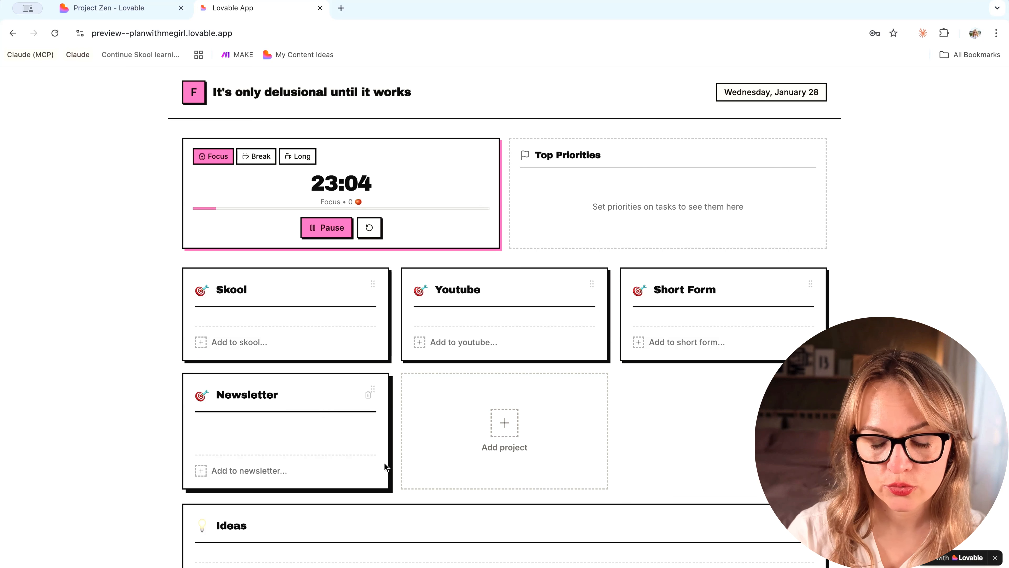
type("te")
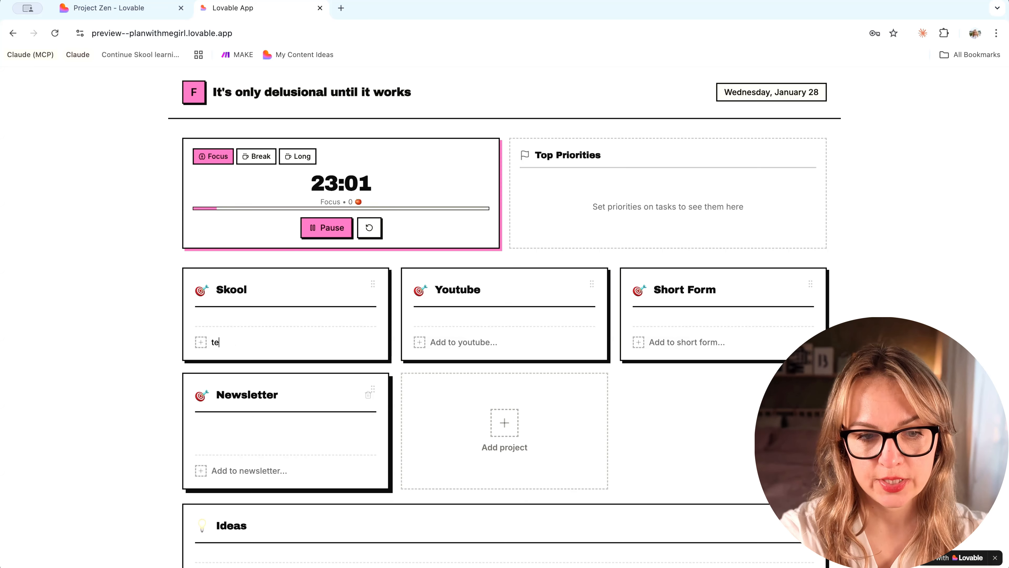
key("BackSpace")
type("ask 1")
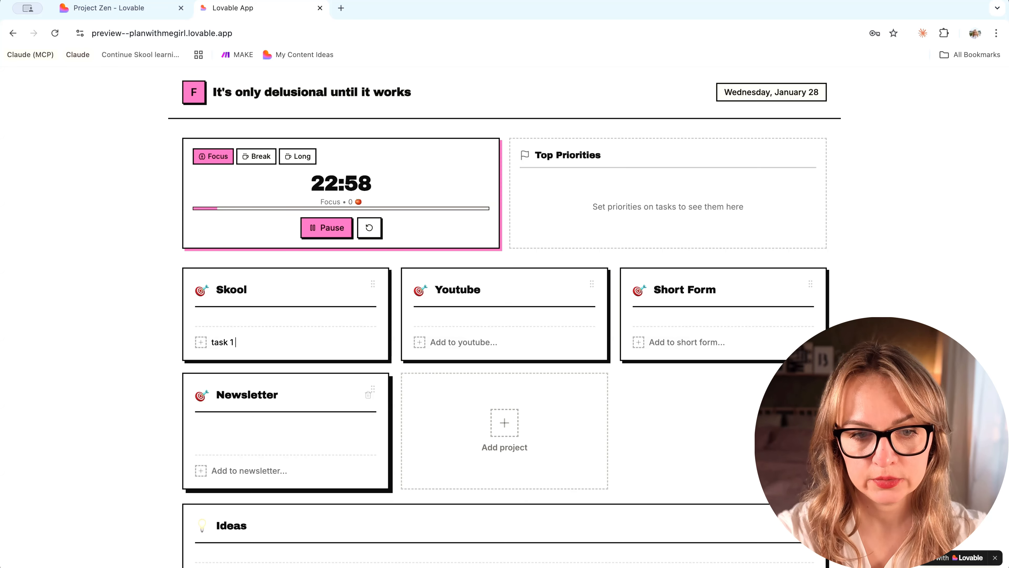
key("Return")
type("upload Claude Worksho")
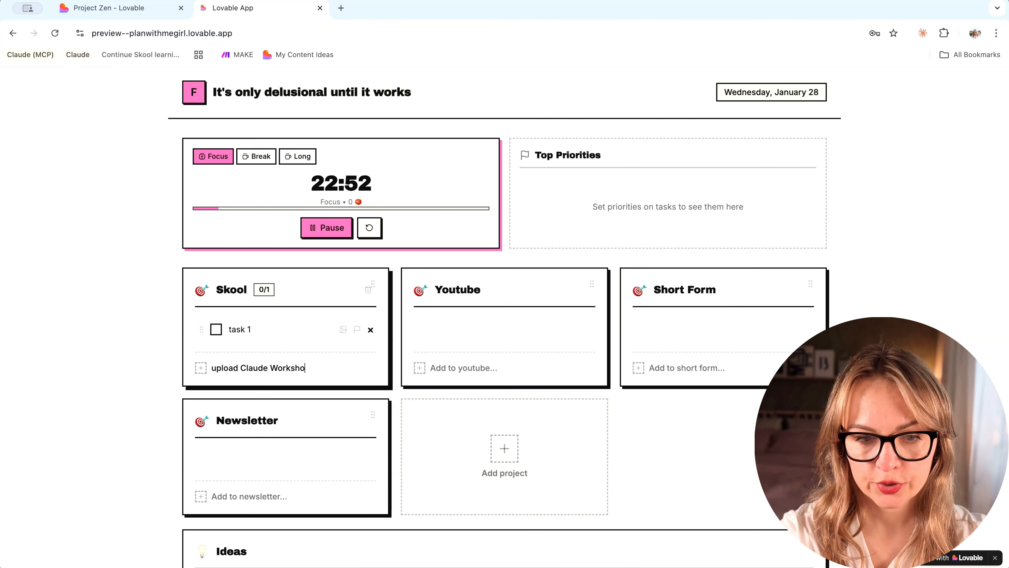
type("p in the ")
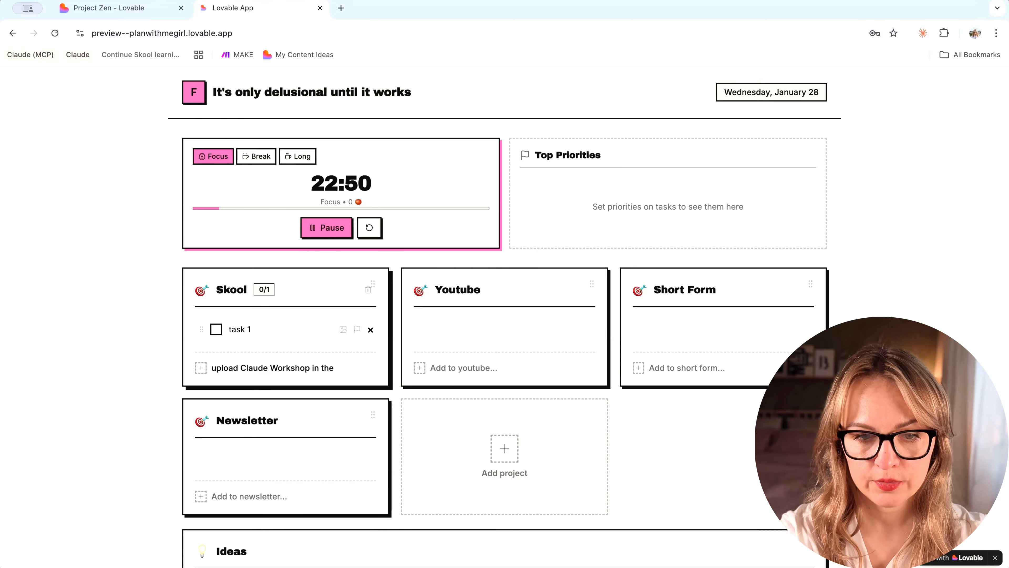
type("community")
key("Return")
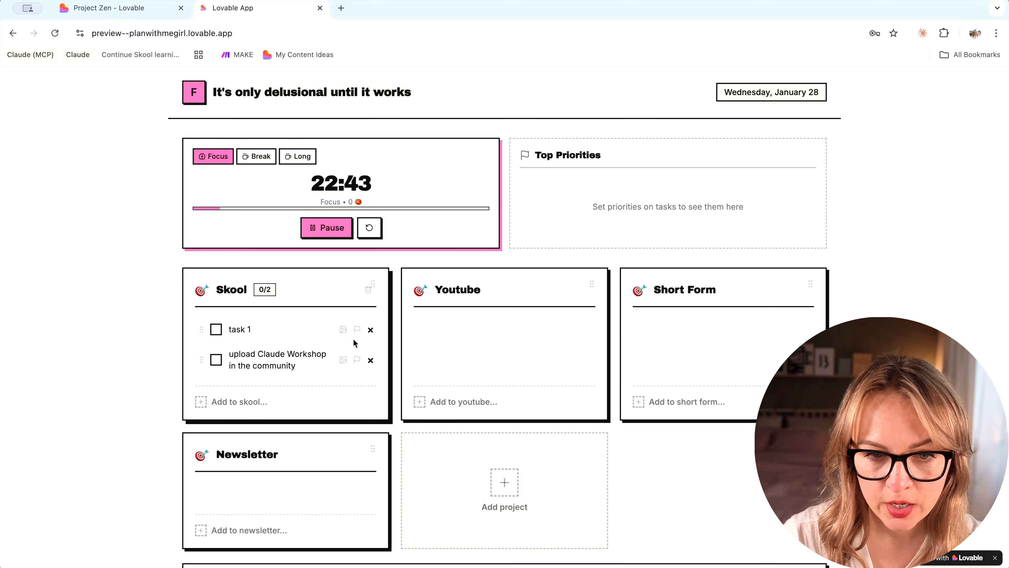
Flag both Skool tasks as top priorities.
left_click(357, 329)
left_click(357, 360)
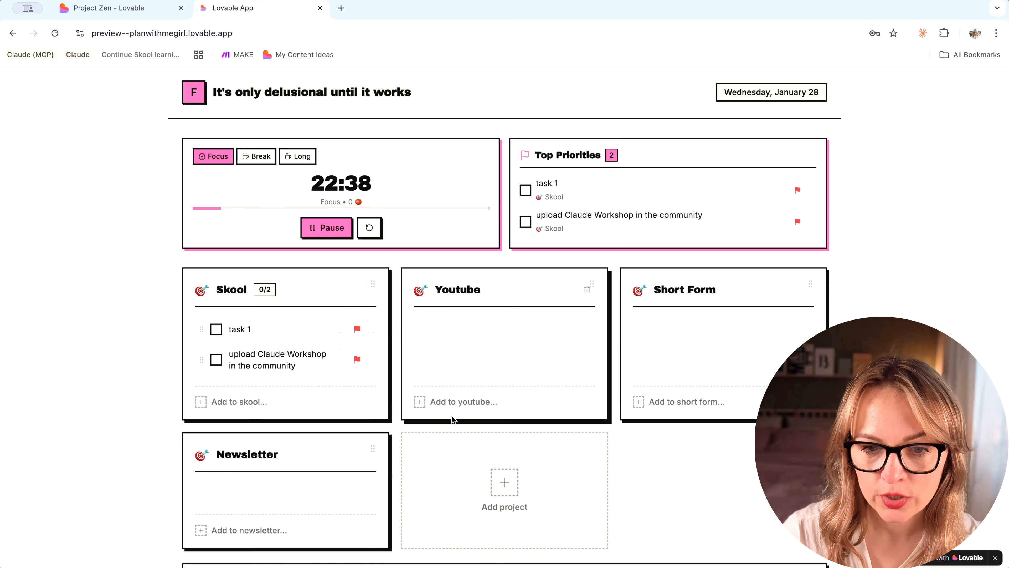
Add the placeholder entry "akgakudghakuedh" to the Ideas list.
scroll(748, 486, "down", 3)
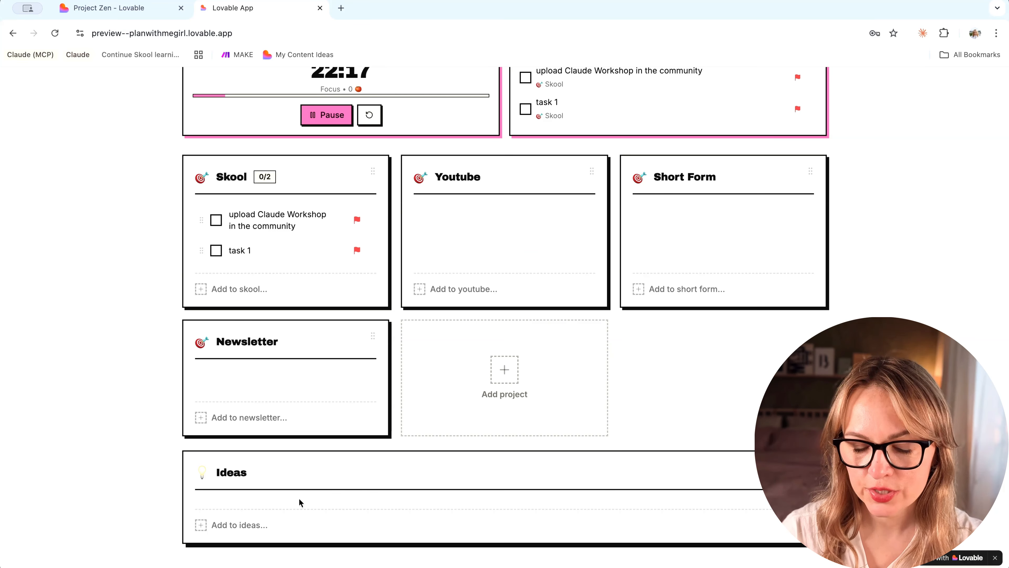
type("akgakudghakuedh")
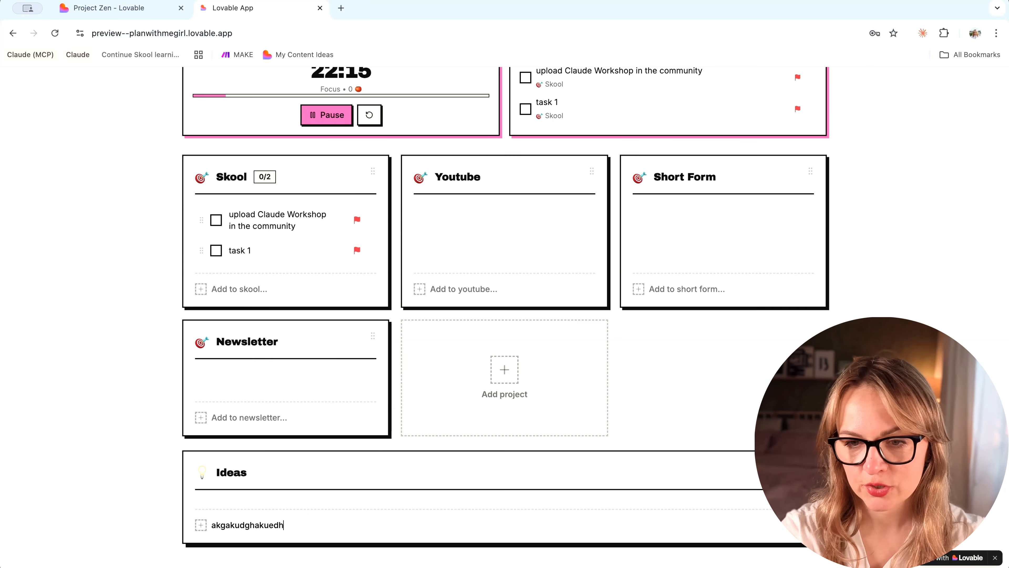
key("Return")
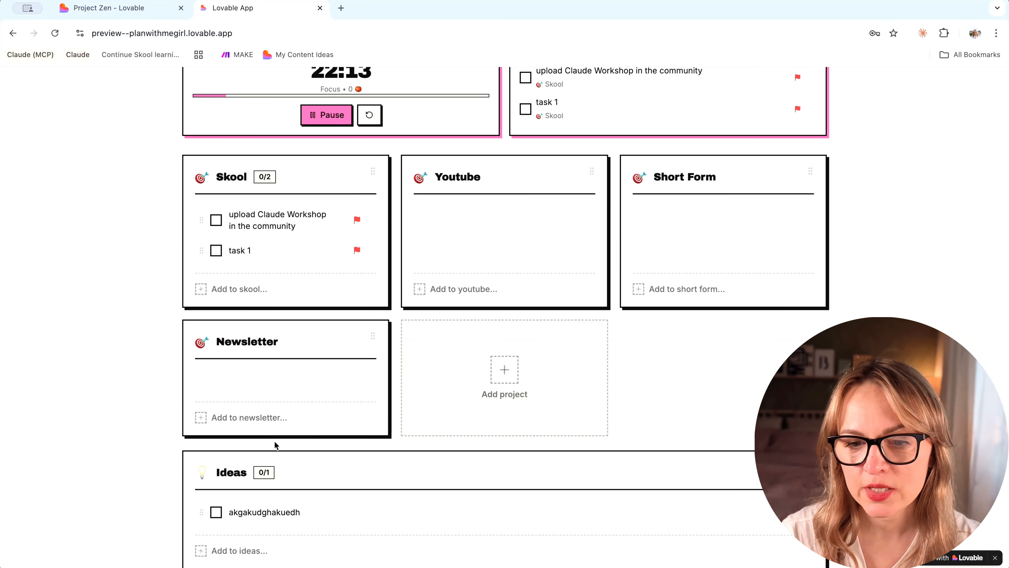
scroll(317, 528, "down", 1)
scroll(325, 525, "down", 1)
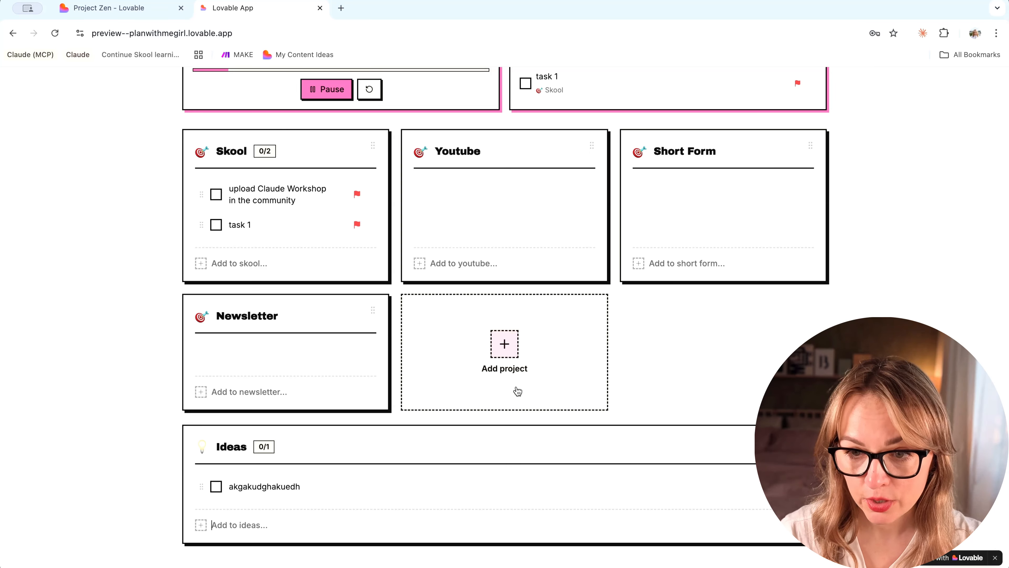
Go back to the Project Zen editor and check the remaining Lovable credits.
scroll(519, 391, "up", 1)
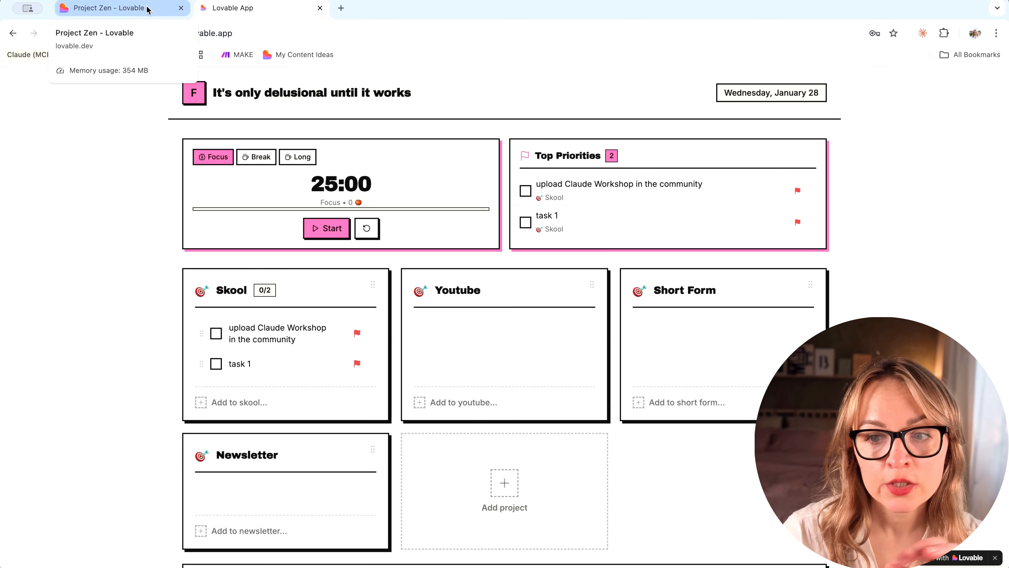
scroll(344, 286, "down", 3)
key("ctrl+shift+Tab")
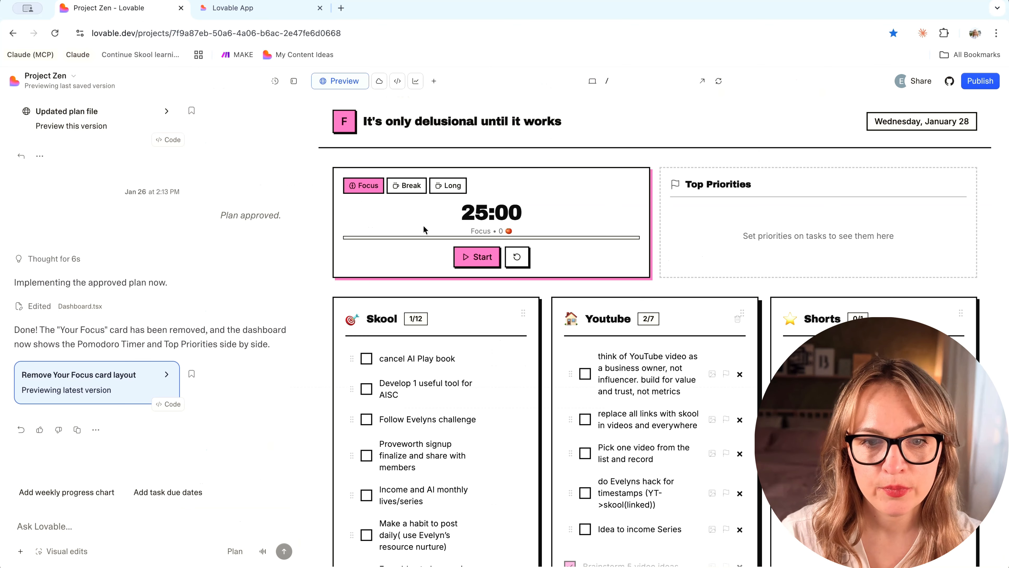
left_click(45, 76)
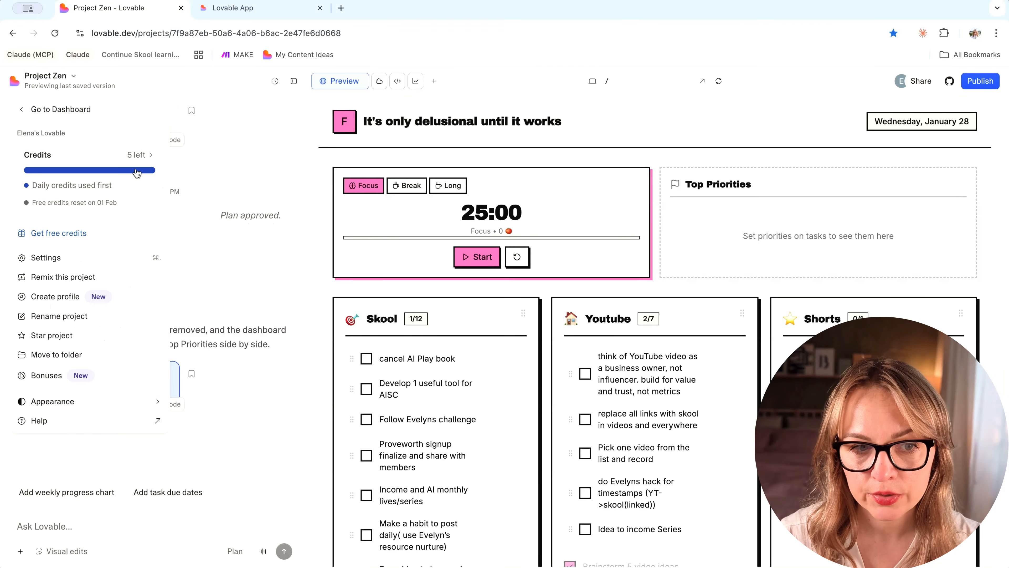
left_click(211, 97)
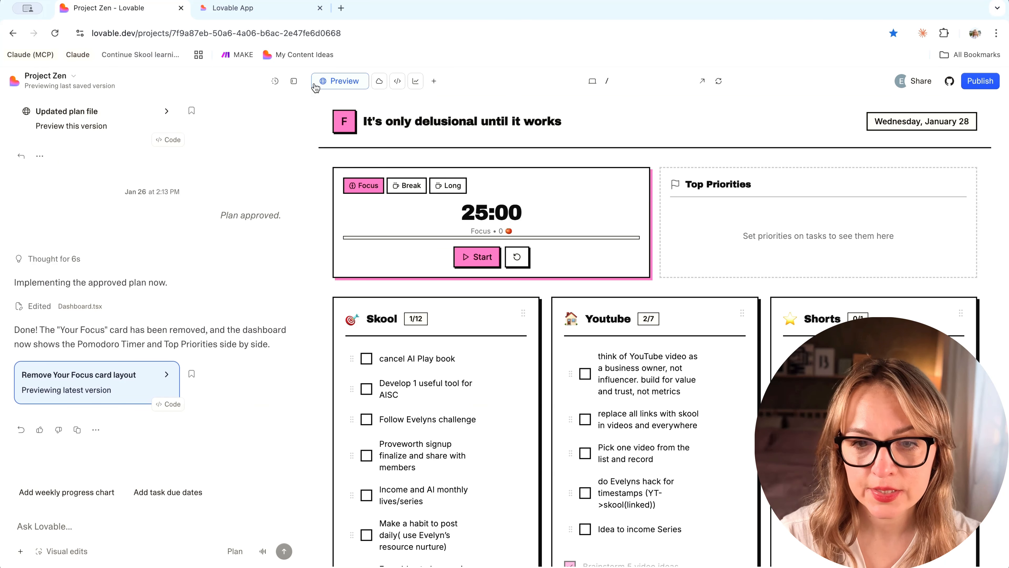
Leave Project Zen and return to the Lovable home page.
left_click(71, 79)
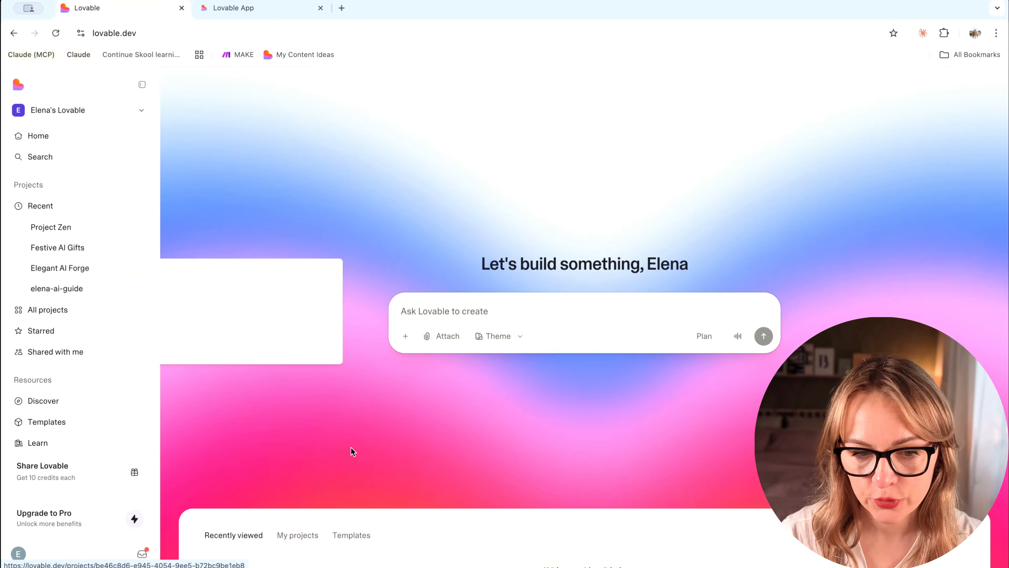
scroll(349, 451, "down", 2)
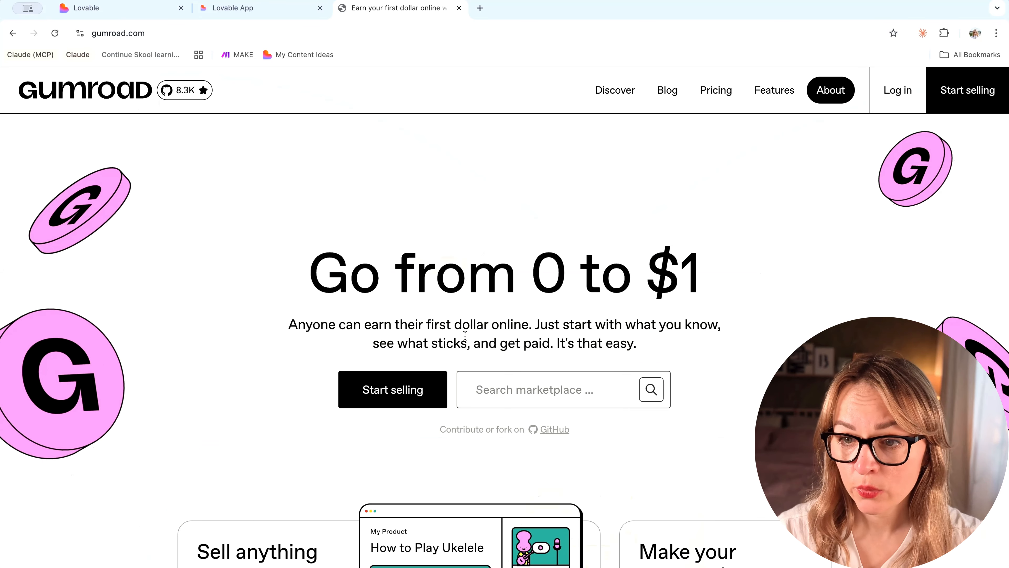
Look through the Gumroad home page for its visual style, and return to the planner app preview.
scroll(463, 398, "down", 9)
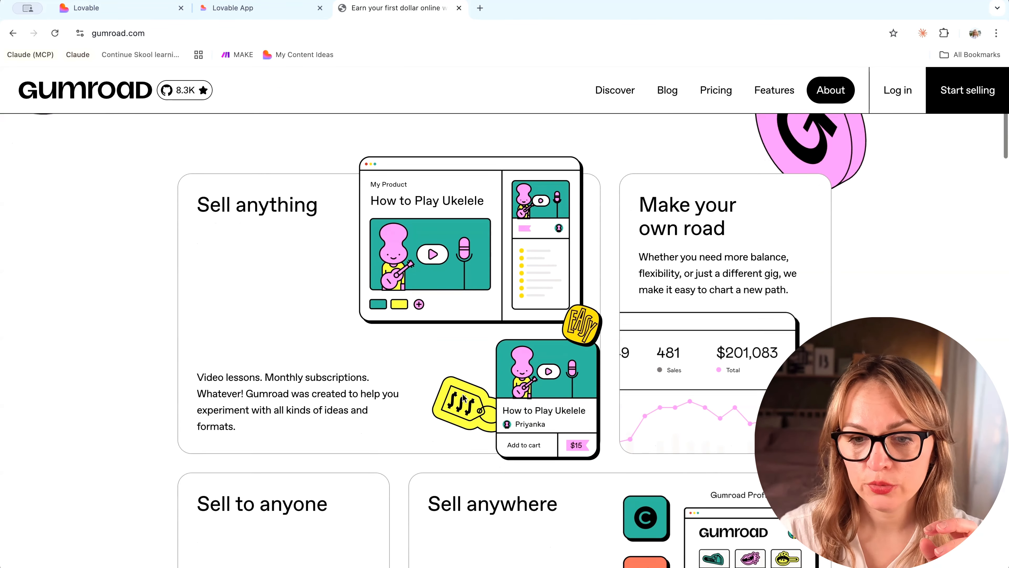
scroll(358, 388, "down", 10)
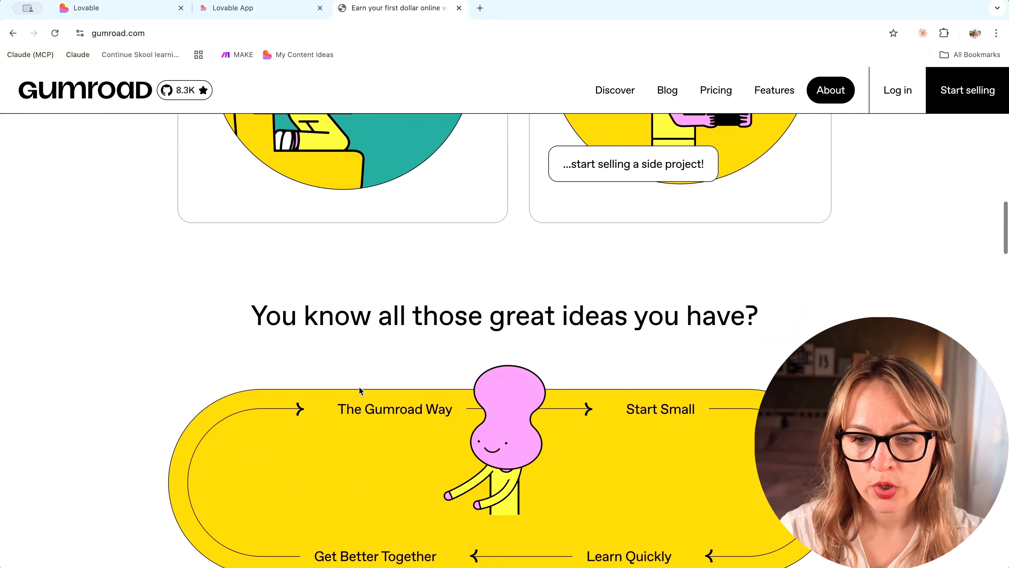
scroll(360, 390, "down", 10)
scroll(409, 370, "down", 10)
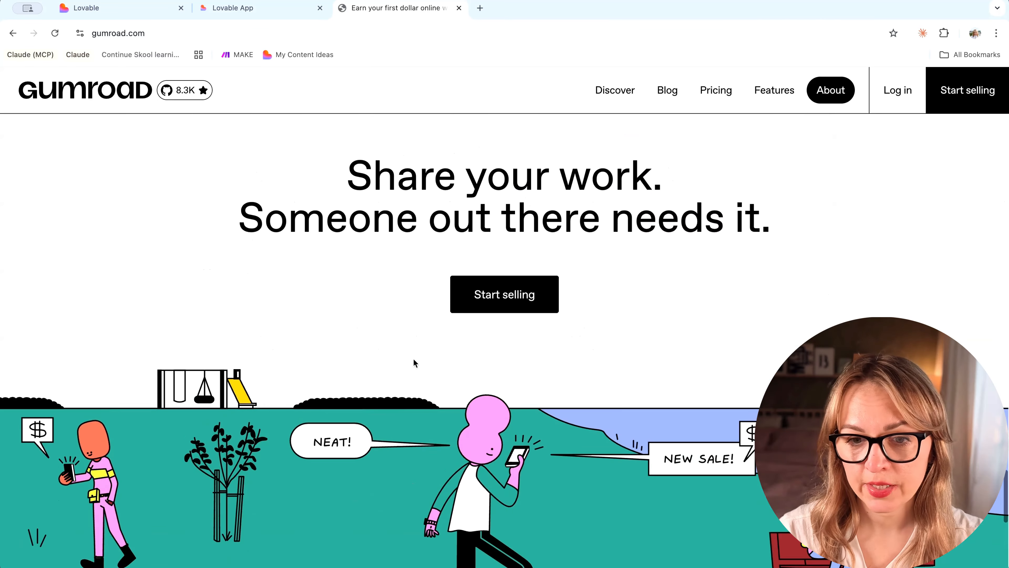
scroll(413, 359, "up", 20)
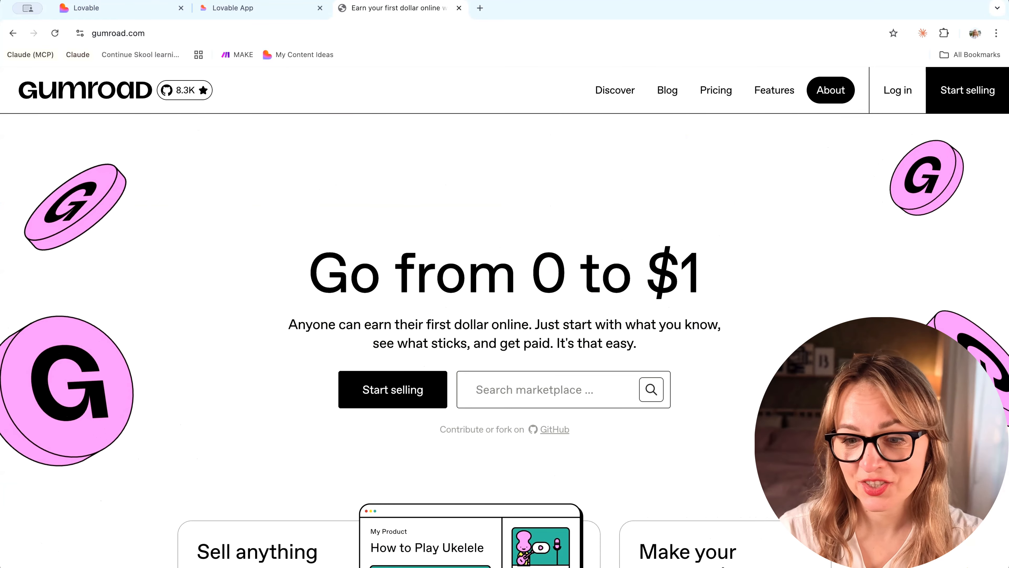
key("ctrl+shift+Tab")
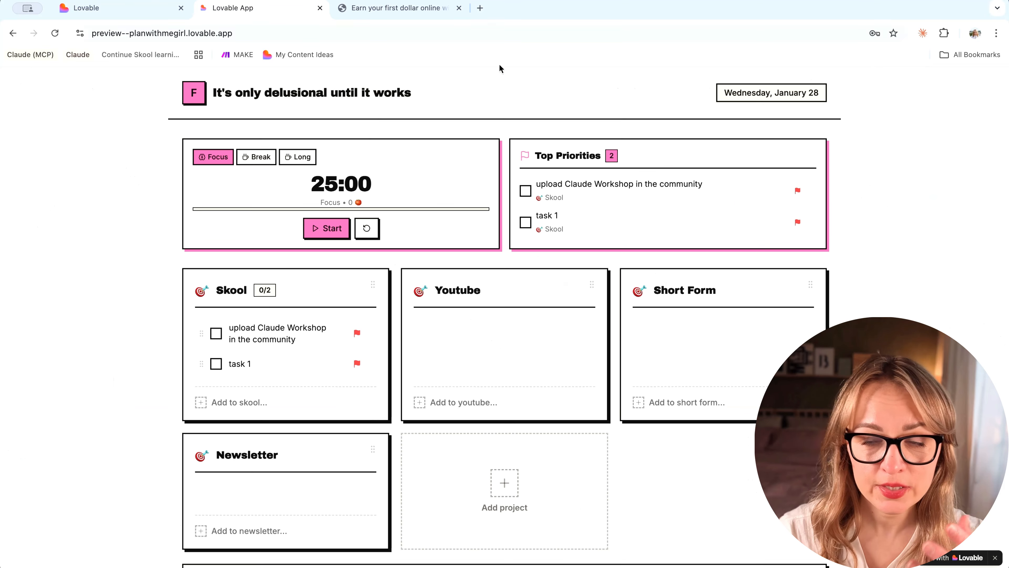
From the Lovable home page, dictate and submit a prompt for a minimalistic, ADHD-friendly idea collector with voice notes, links and images, styled after the reference website.
left_click(139, 8)
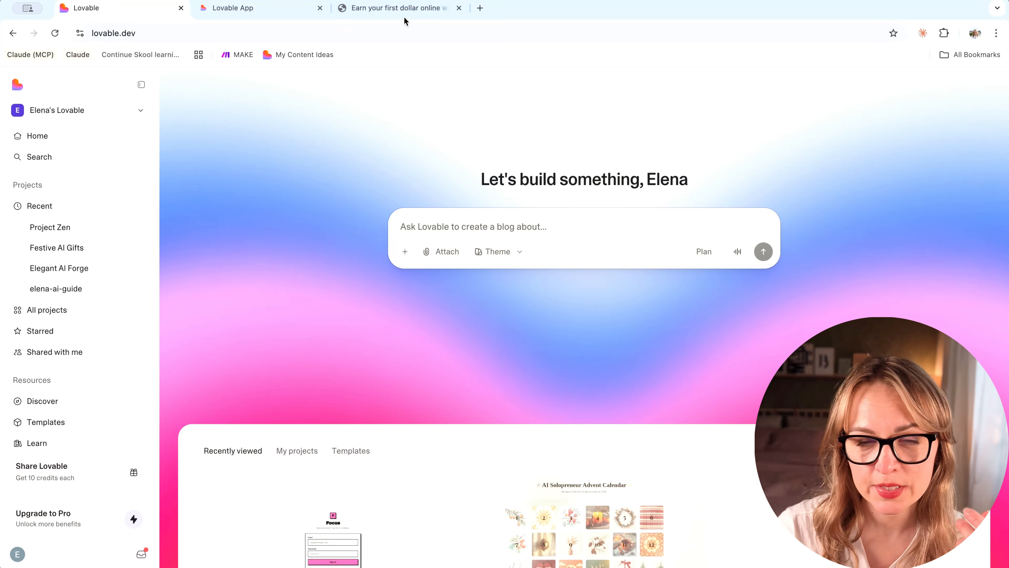
left_click(440, 10)
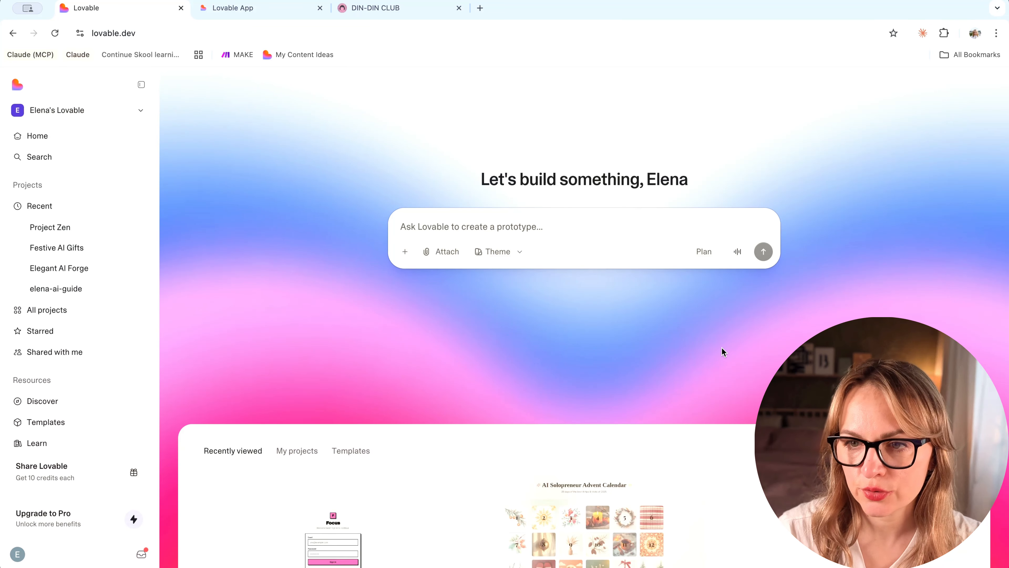
left_click(736, 251)
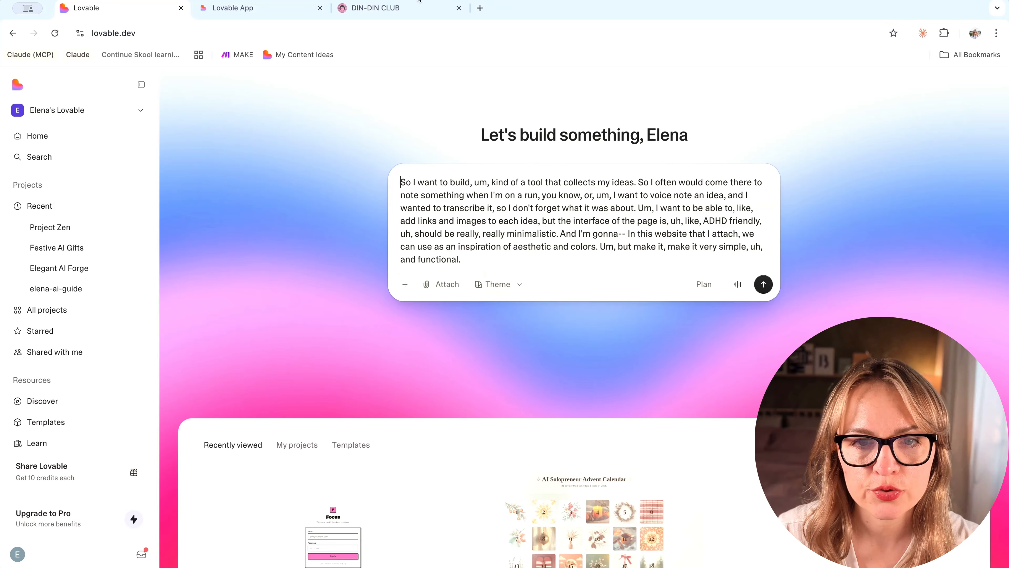
left_click(763, 284)
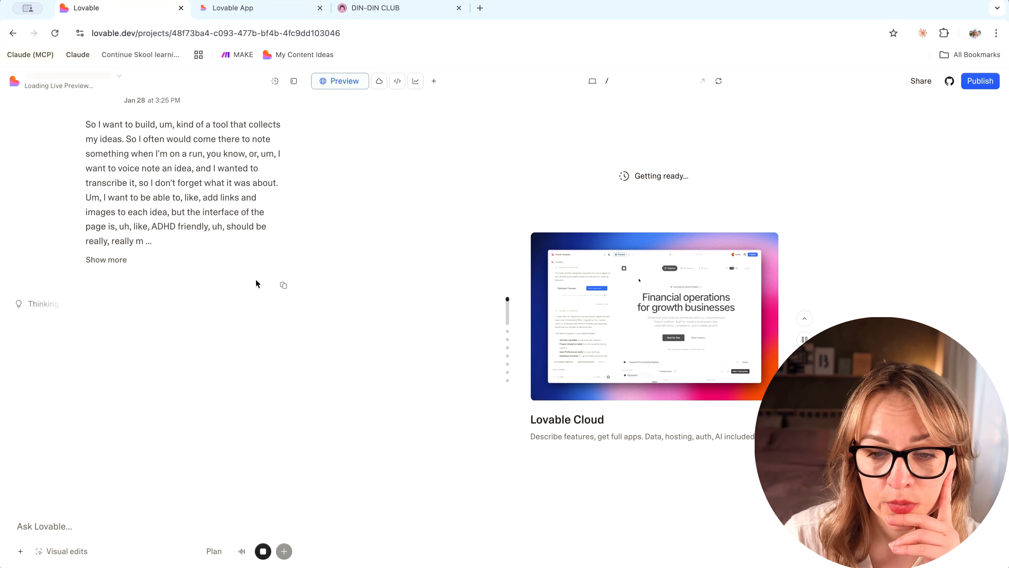
Read through Lovable's response covering the design inspiration, first version features and design system for the idea capture app.
scroll(115, 171, "up", 4)
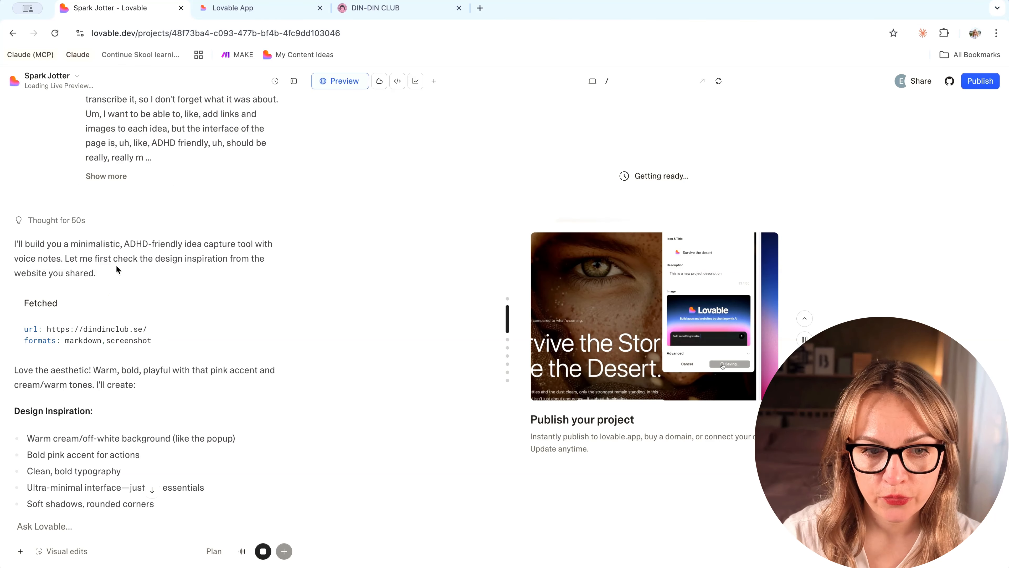
scroll(171, 391, "down", 1)
scroll(171, 391, "down", 2)
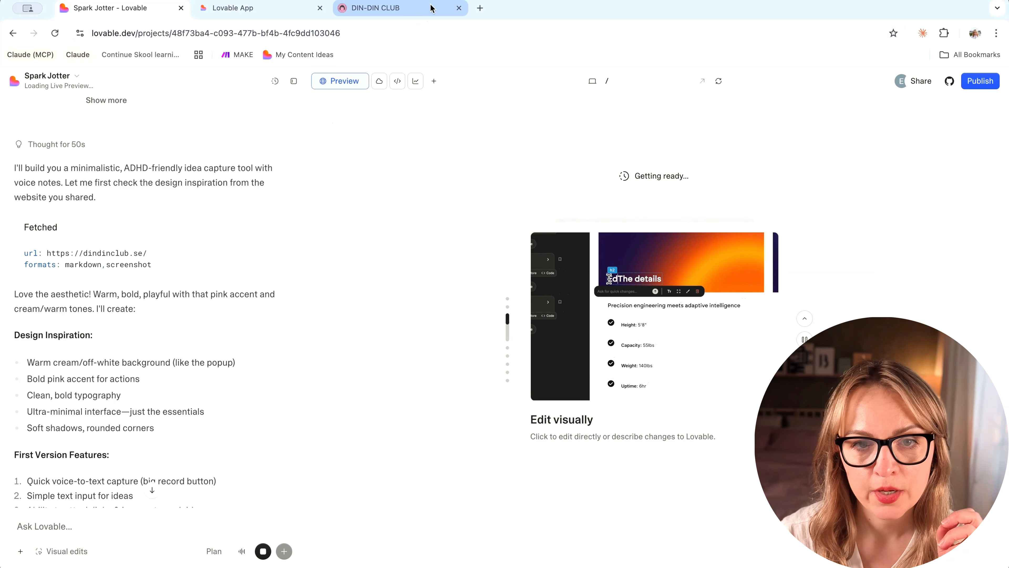
scroll(142, 358, "down", 3)
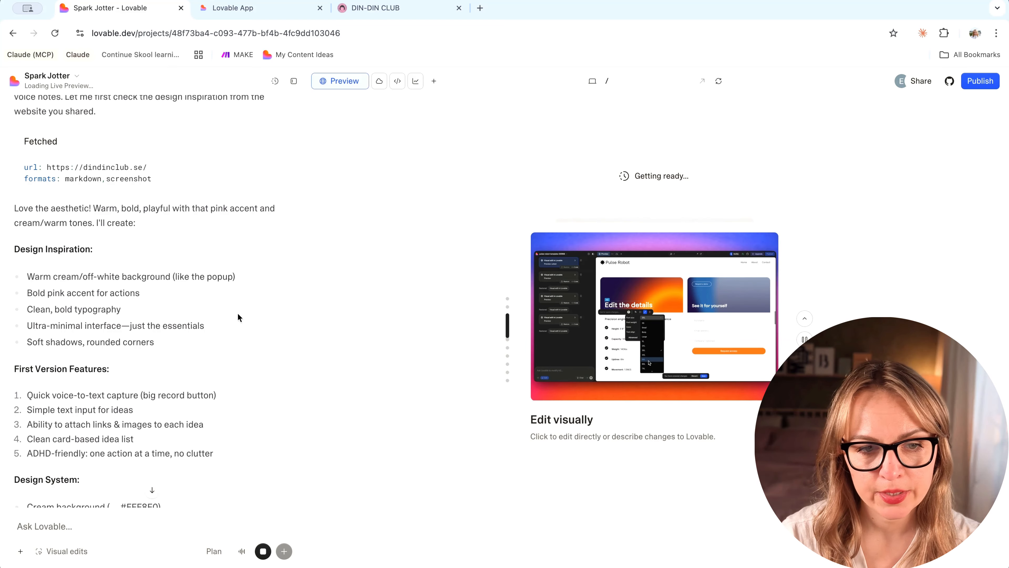
scroll(238, 312, "down", 3)
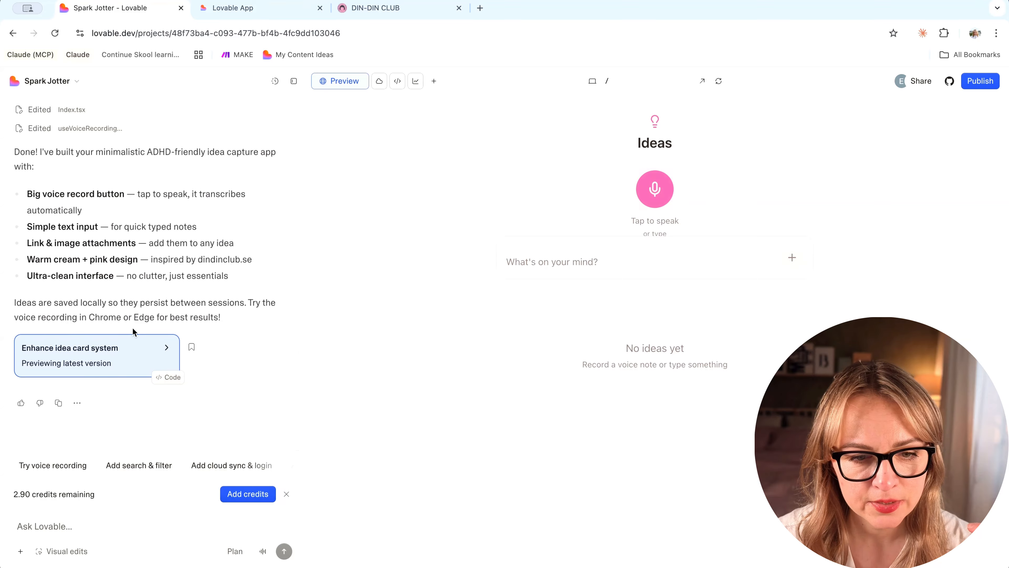
Record the voice idea "testing idea number one" and add the typed idea "cool idea 2" in the app preview.
left_click(655, 188)
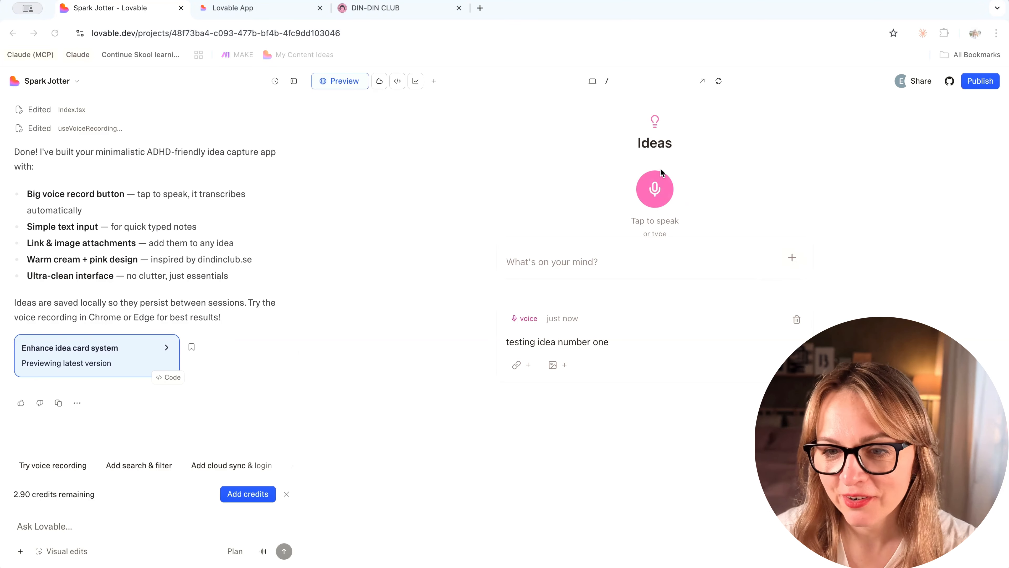
left_click(568, 265)
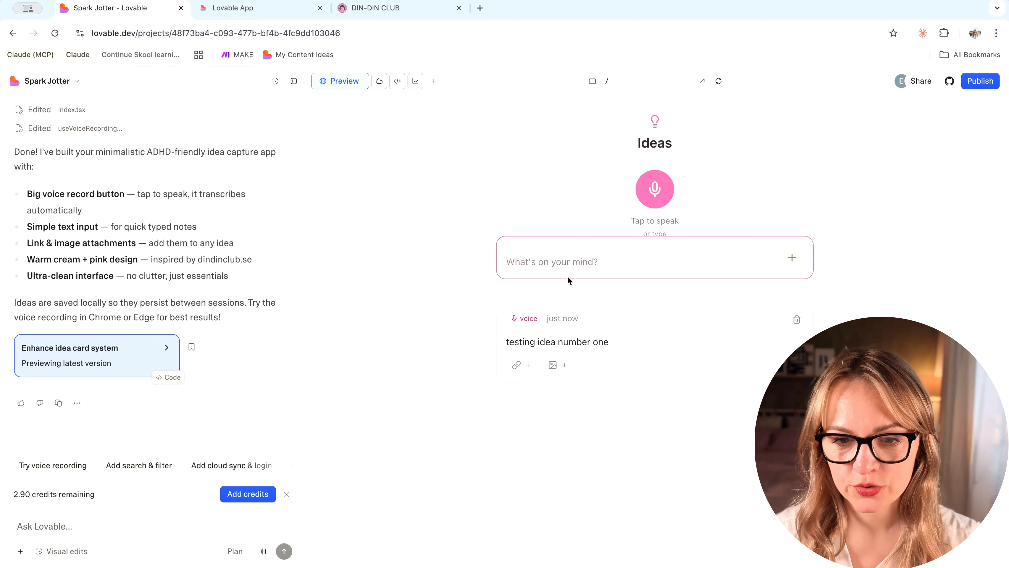
type("cool idea ")
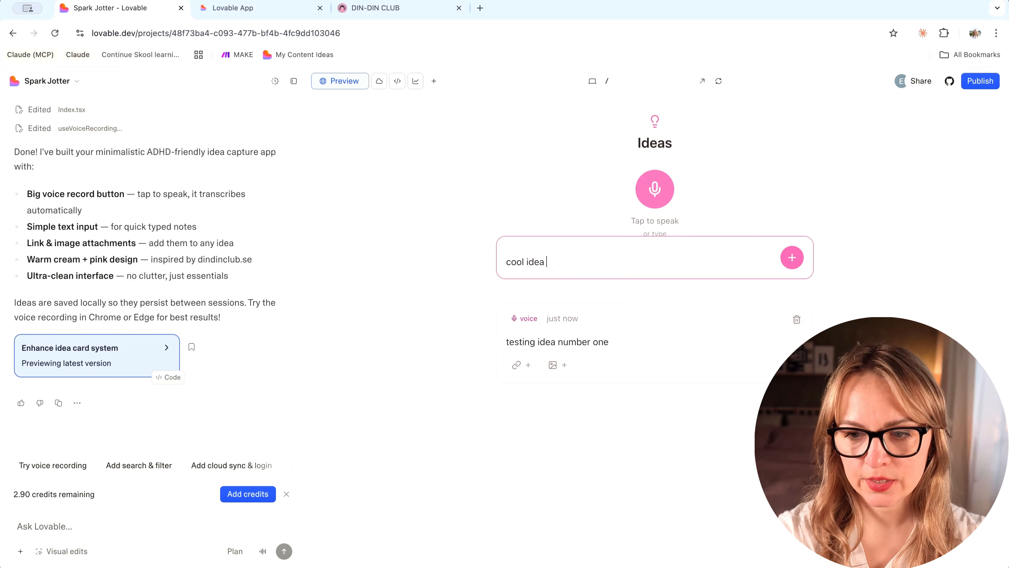
type("2")
key("Return")
Open the link and image URL fields of "cool idea 2" and try adding the lines "add bullets" and "make it as a tick of".
left_click(525, 364)
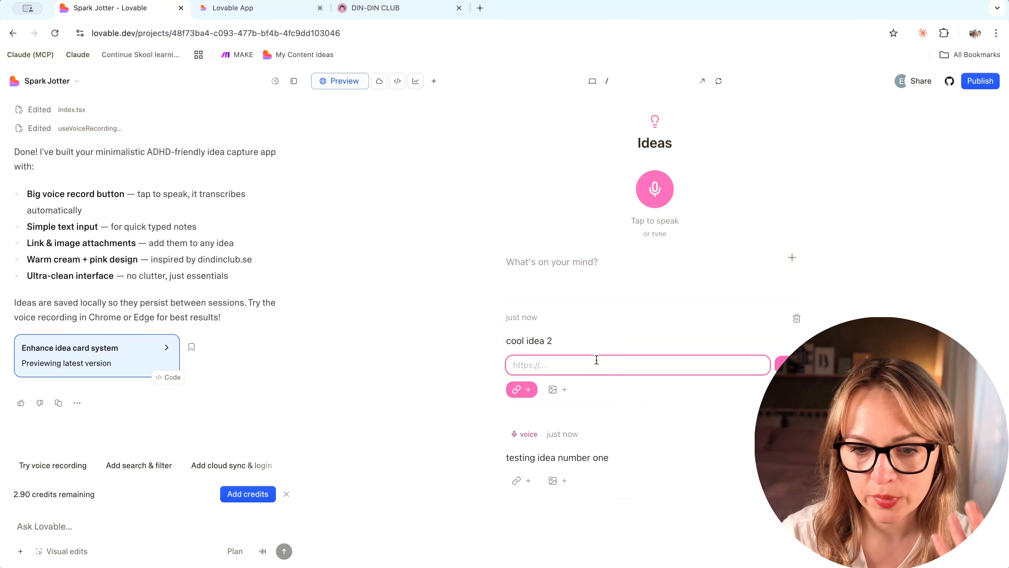
left_click(556, 389)
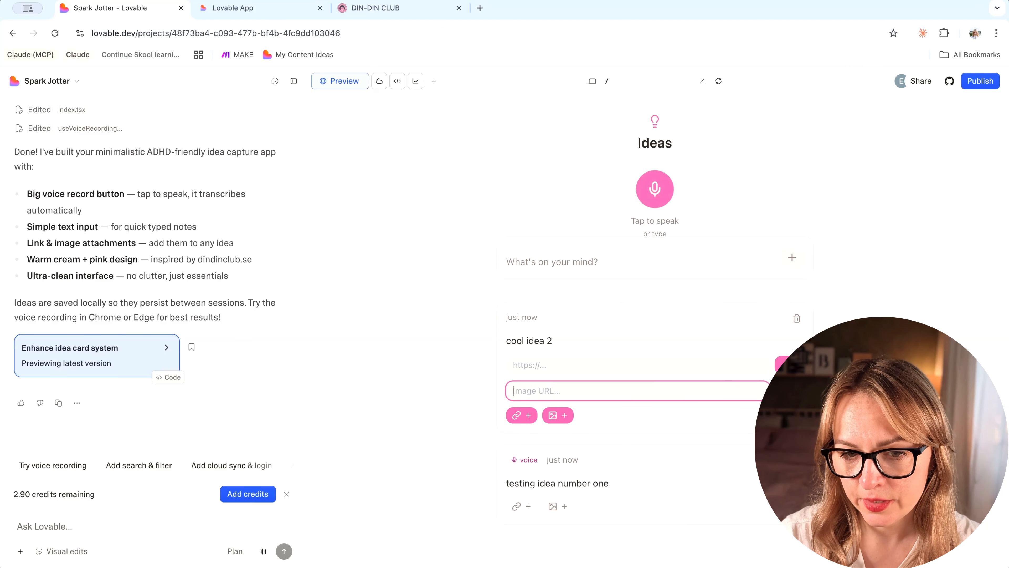
left_click(604, 343)
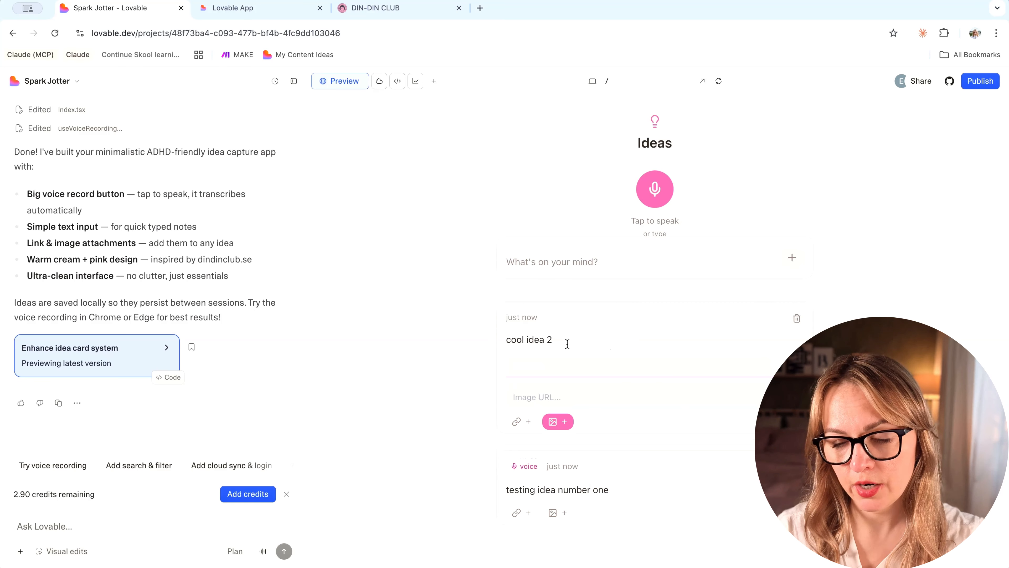
key("Return")
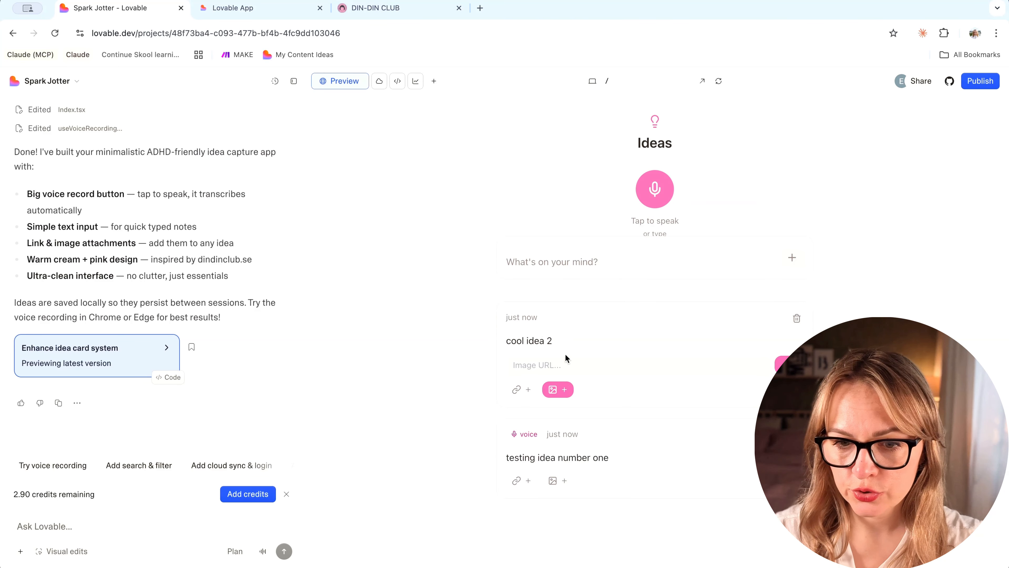
left_click(565, 346)
type("add bullets")
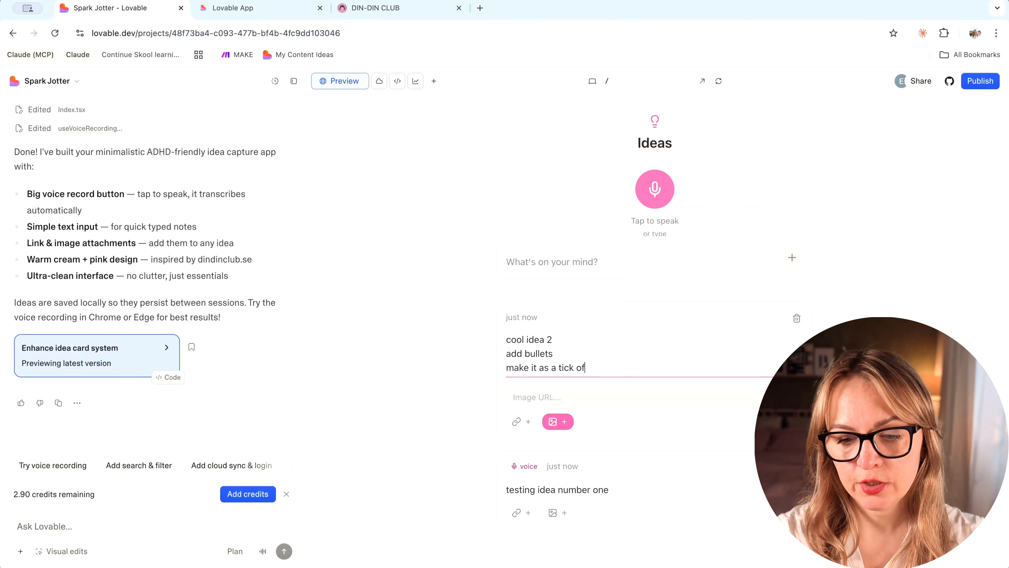
Send Lovable the request "i want to be able to check them out once they are done".
left_click(44, 526)
type("i want to")
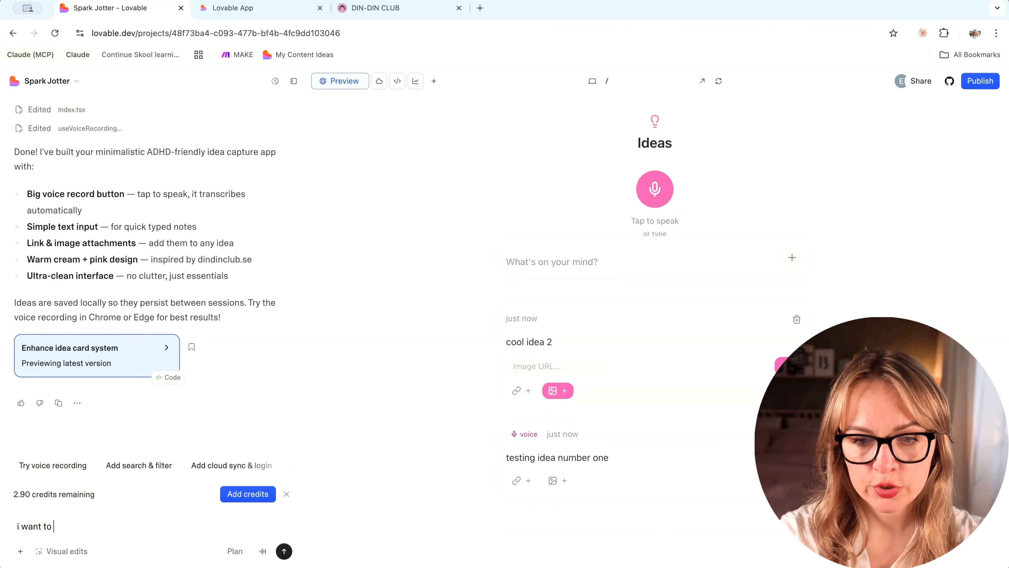
type(" be able to ")
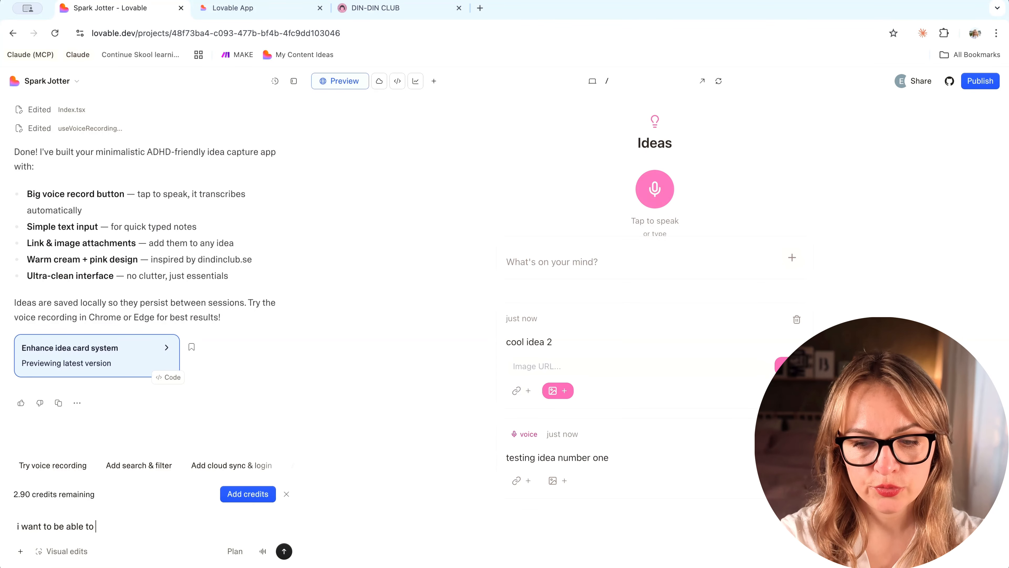
type("check them out once")
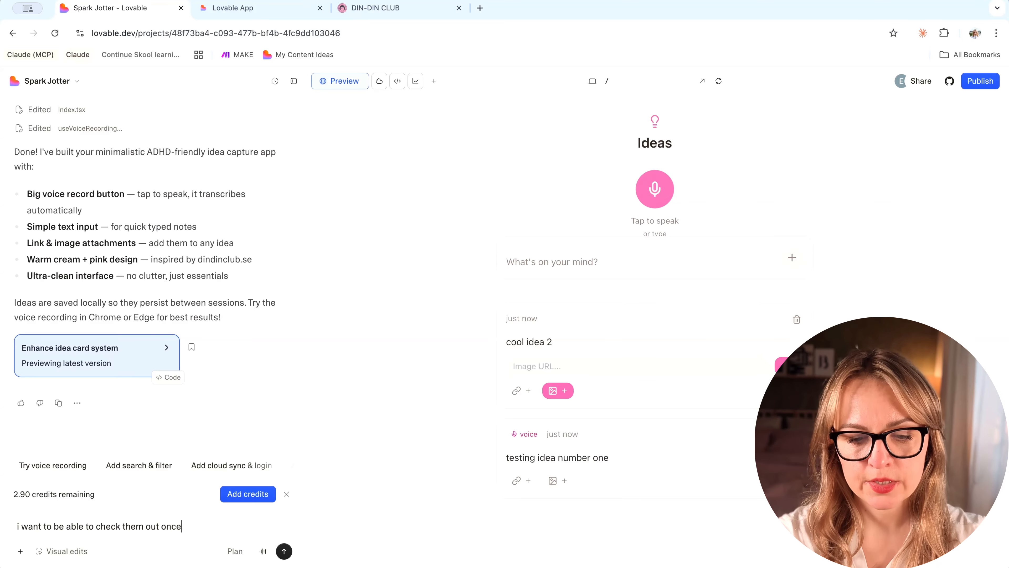
type(" they are s")
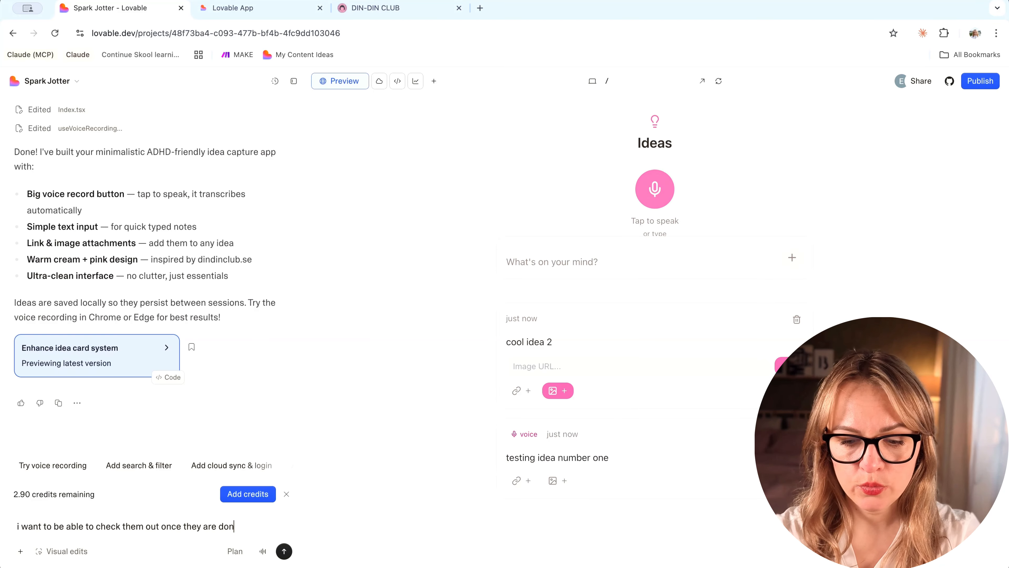
left_click(284, 552)
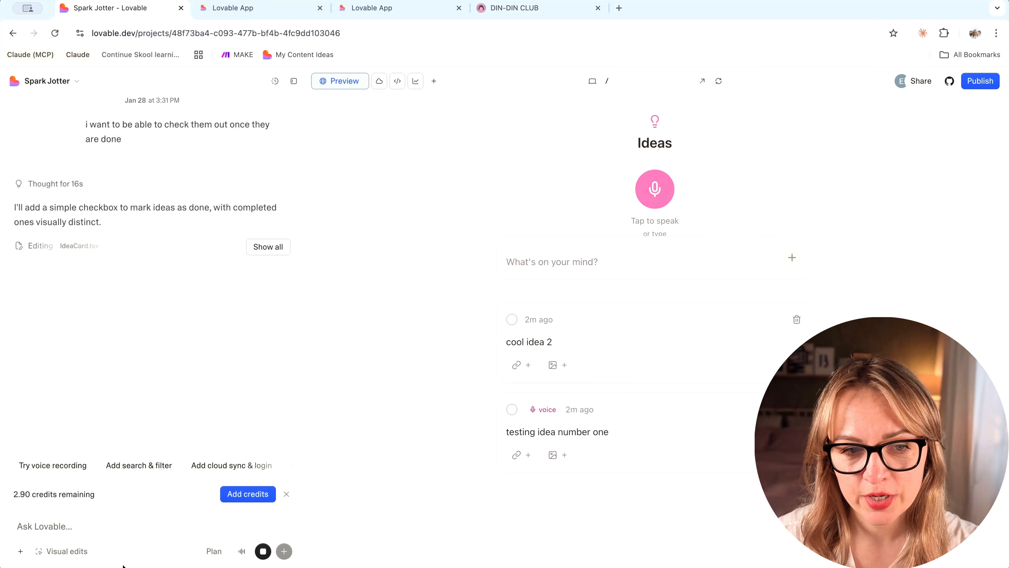
Select the app's round microphone button for visual editing, and return to the chat.
left_click(77, 550)
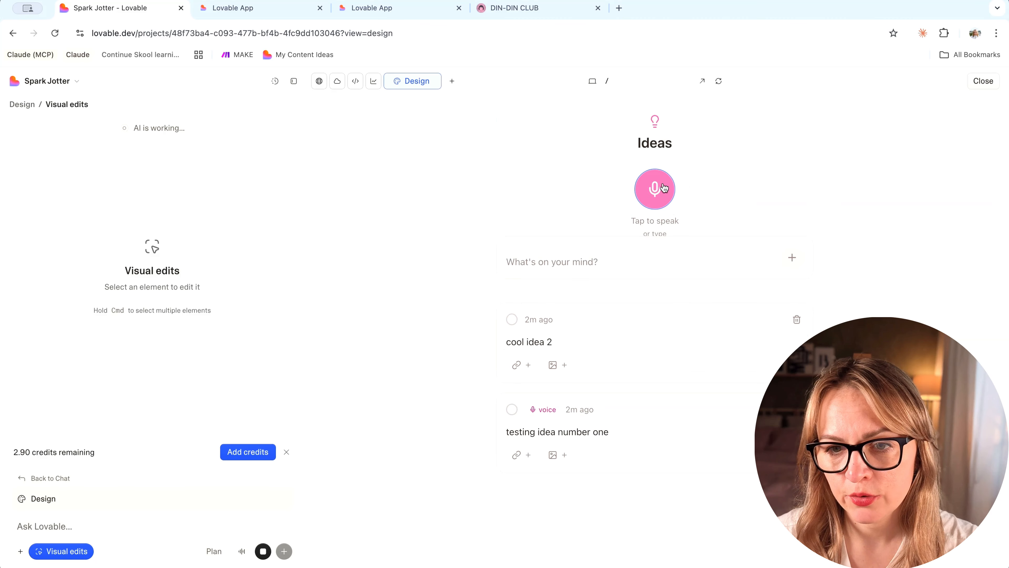
left_click(645, 184)
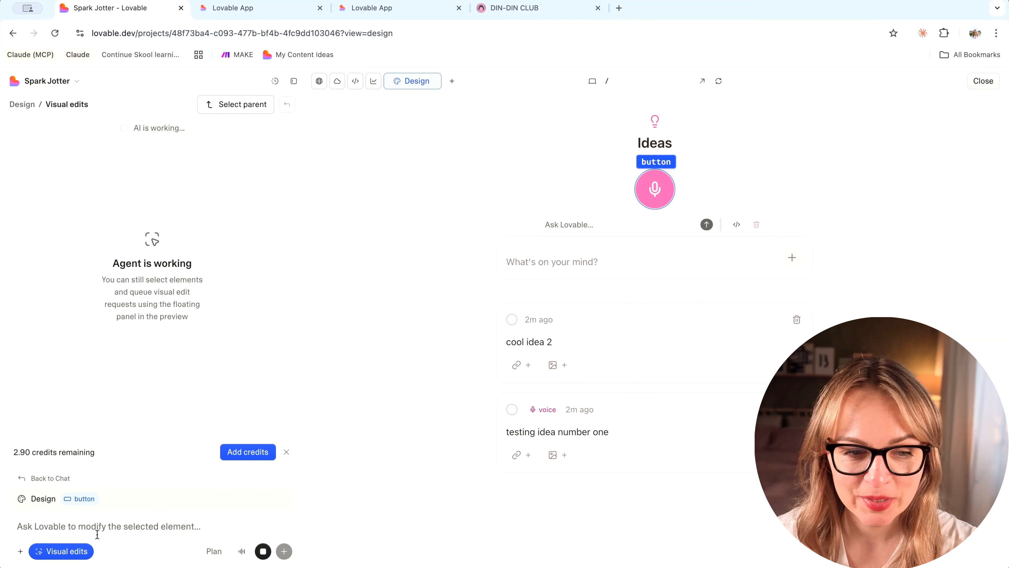
left_click(24, 478)
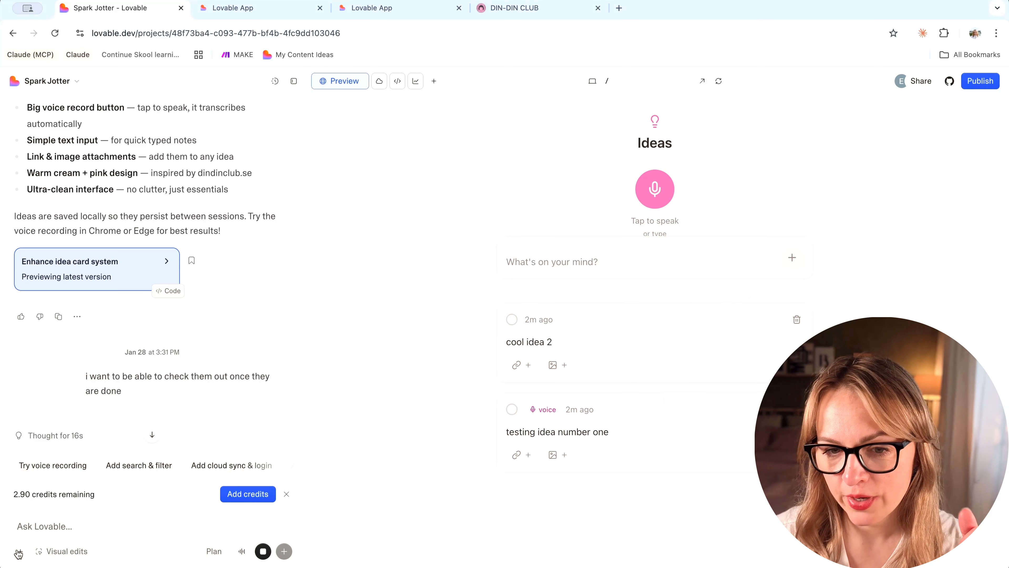
left_click(66, 551)
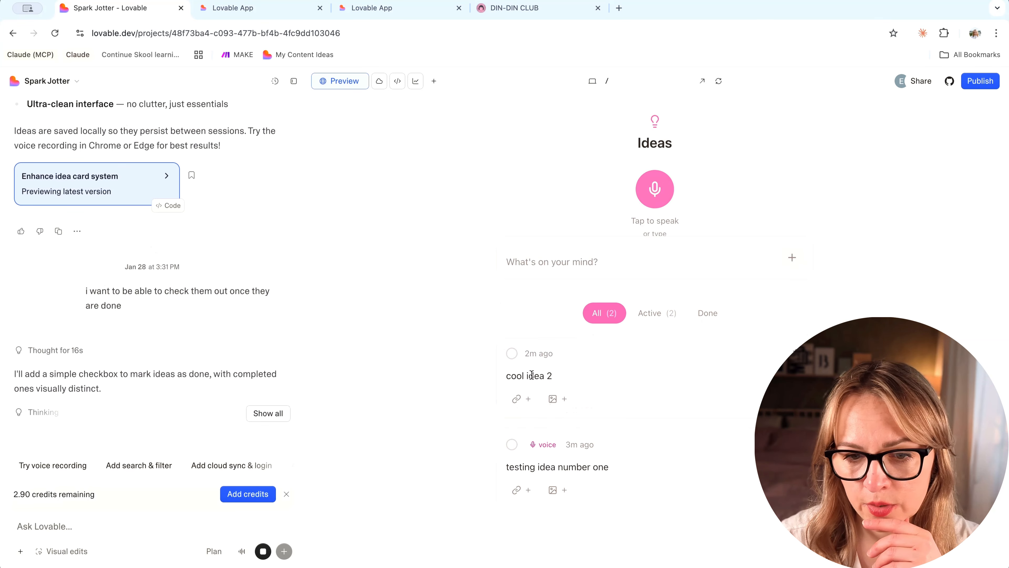
Mark "cool idea 2" as done, and submit the visual edit request "make it stop blinking" for the microphone button.
left_click(511, 353)
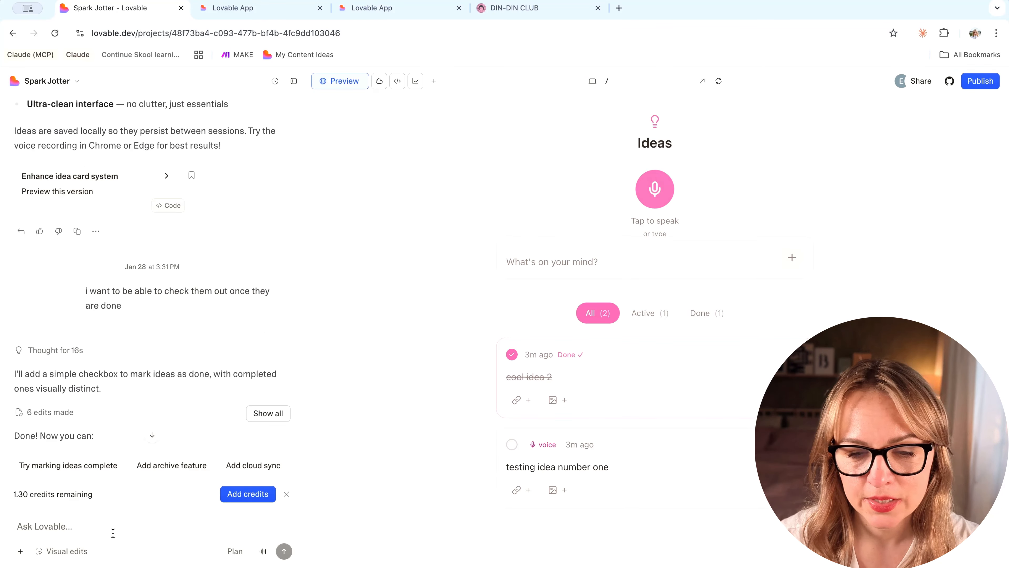
type("stop")
type(" blin")
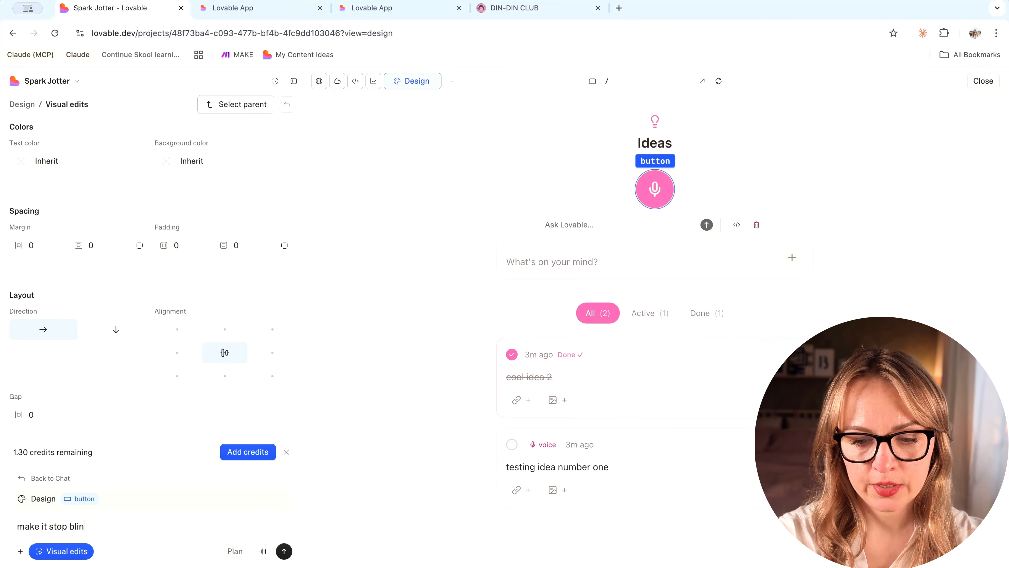
type("king")
key("Return")
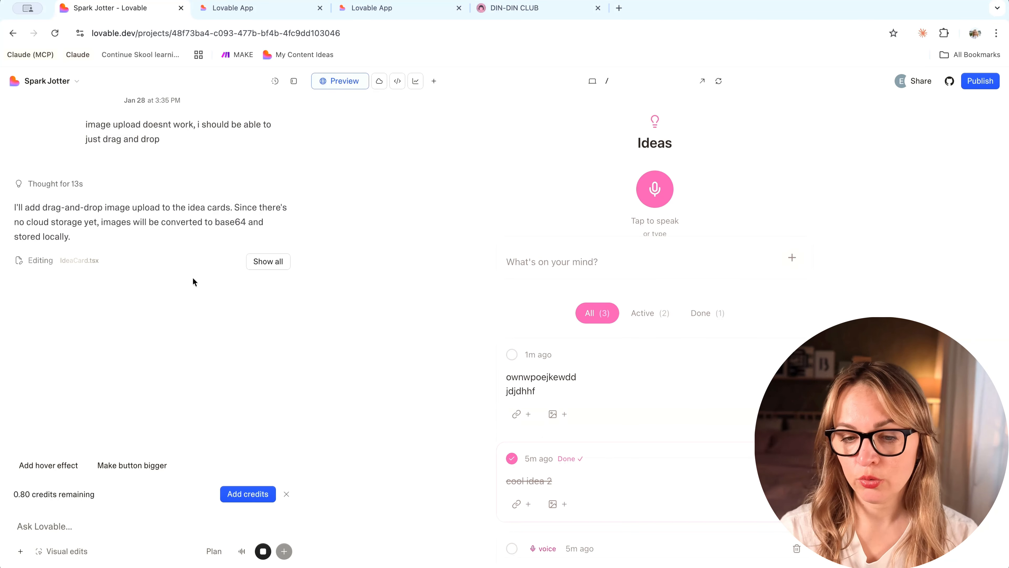
Send Lovable the request "i want to use it on multiple devices so create a log in and make sure that everything is saved within my account and syncked".
scroll(711, 244, "down", 2)
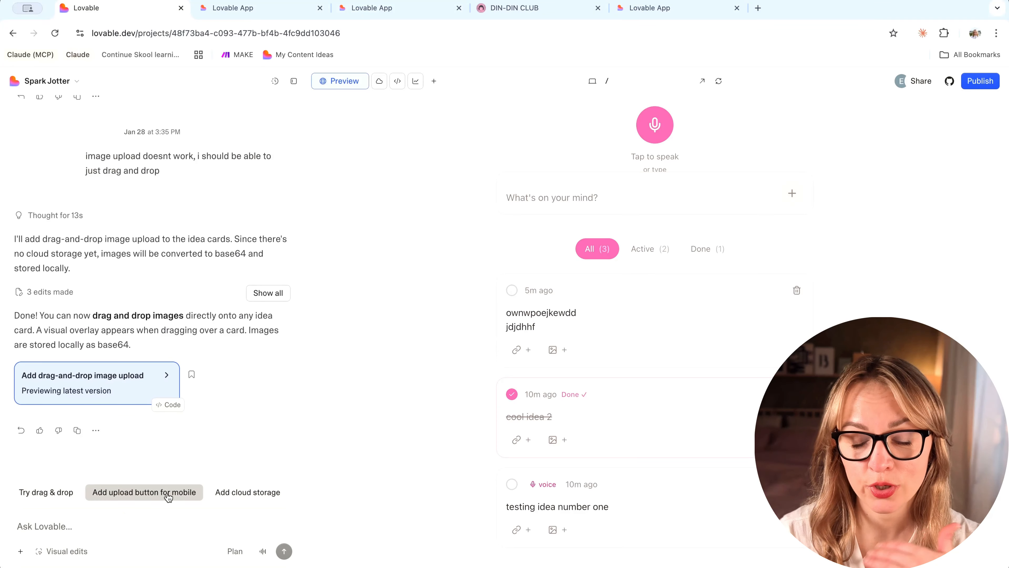
left_click(71, 531)
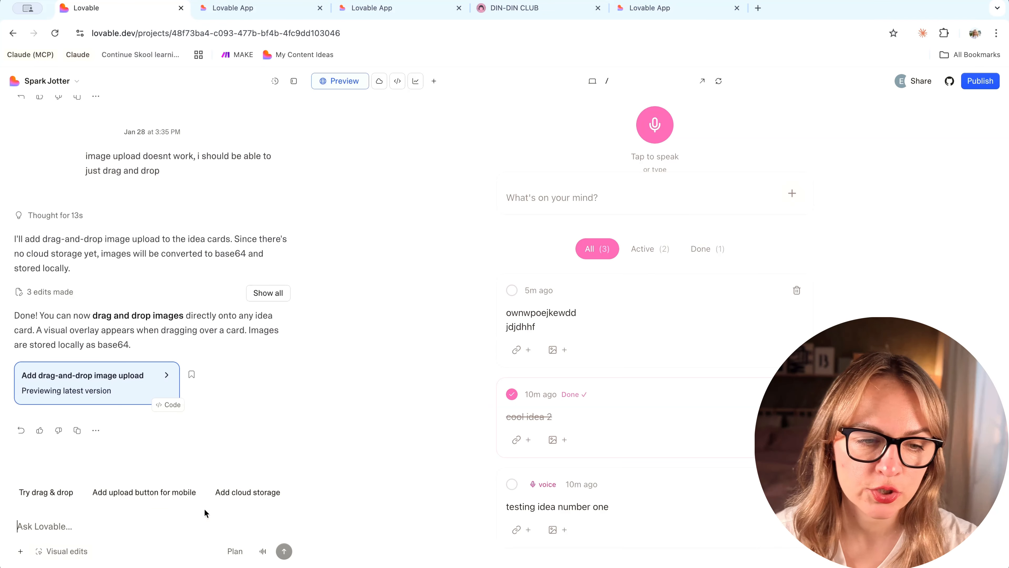
type("i want ot")
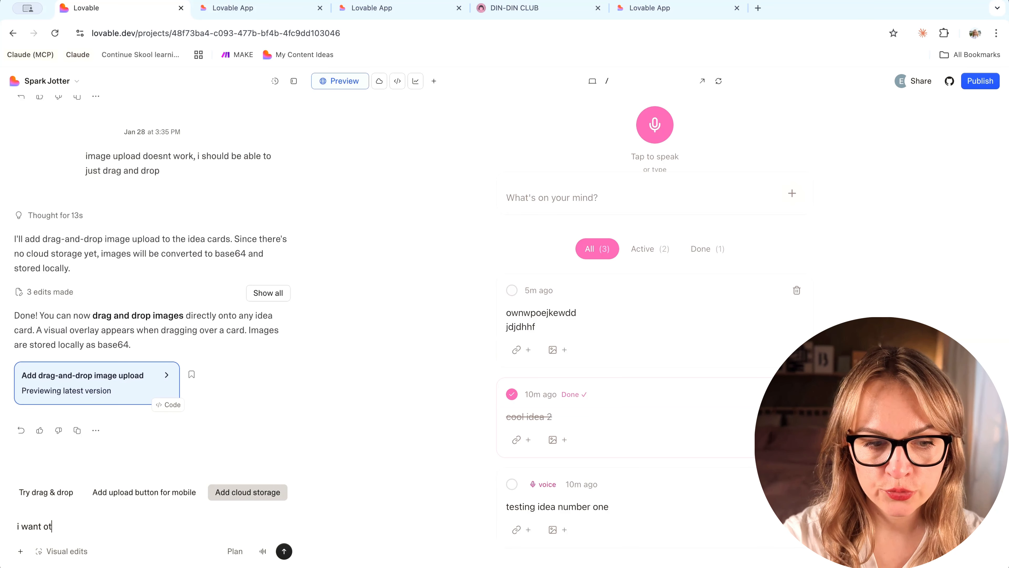
key("BackSpace")
key("BackSpace")
type("to use it on ")
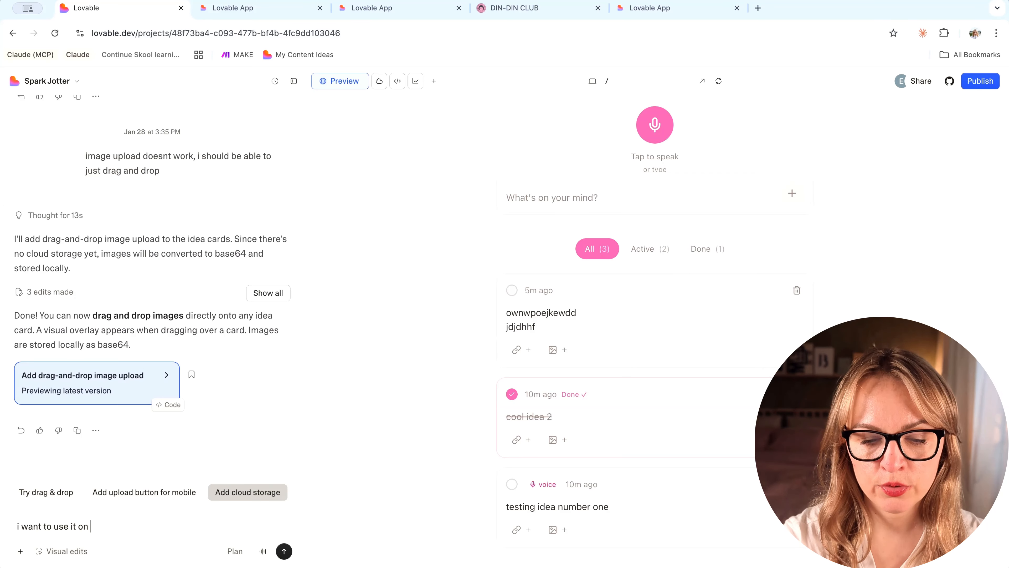
type("multiple dev")
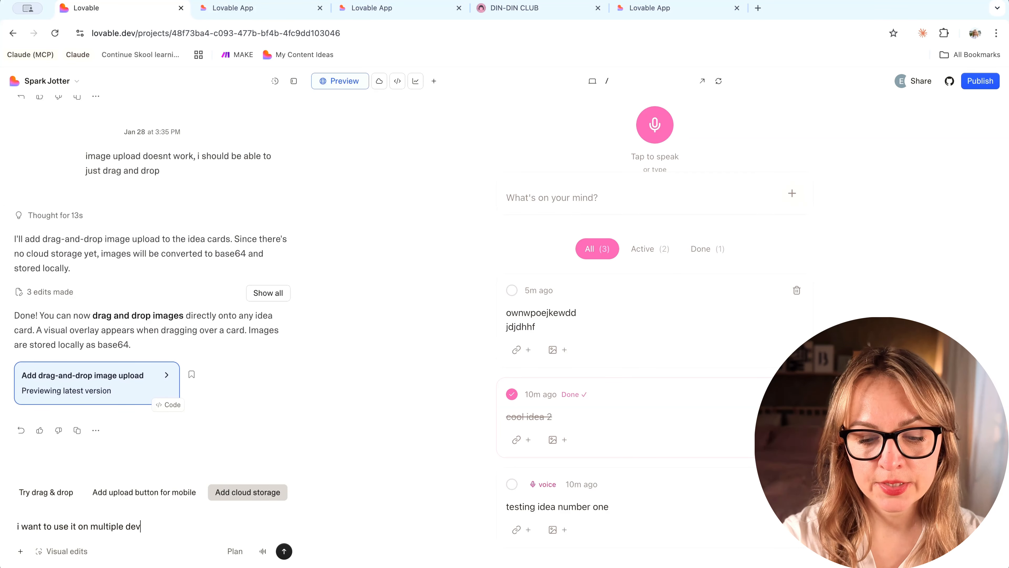
type("ices so crea")
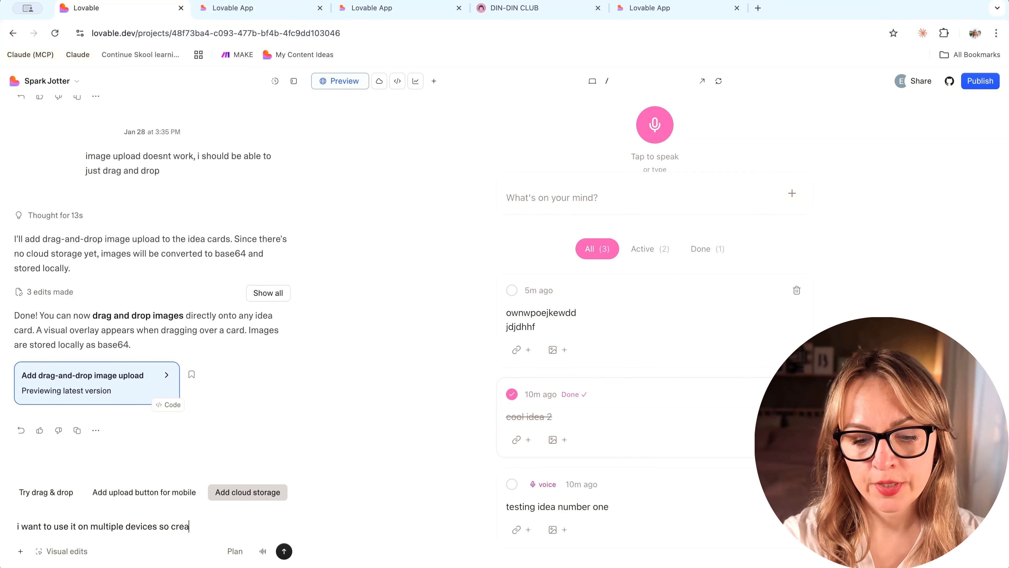
type("te a log ")
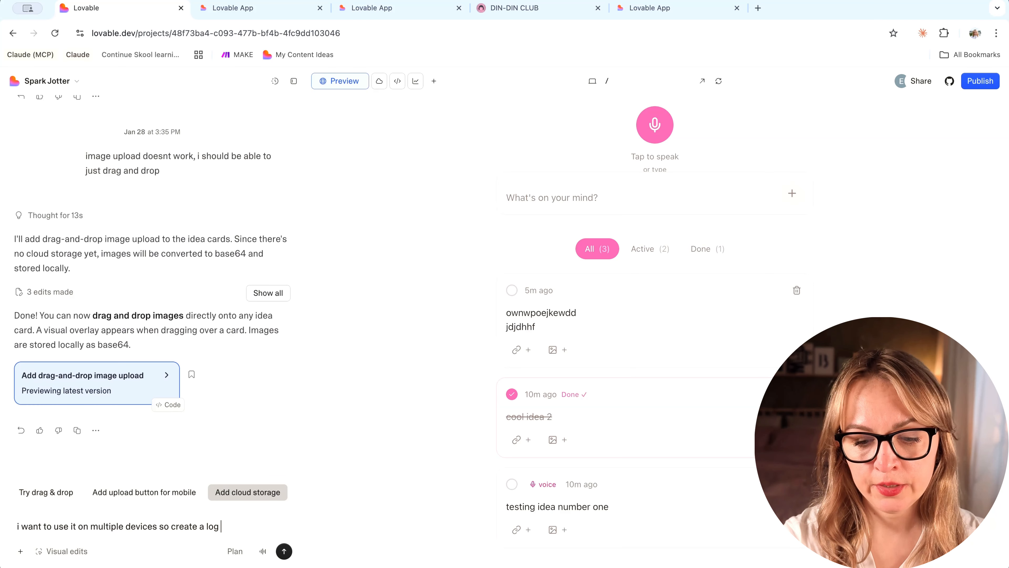
type("in a")
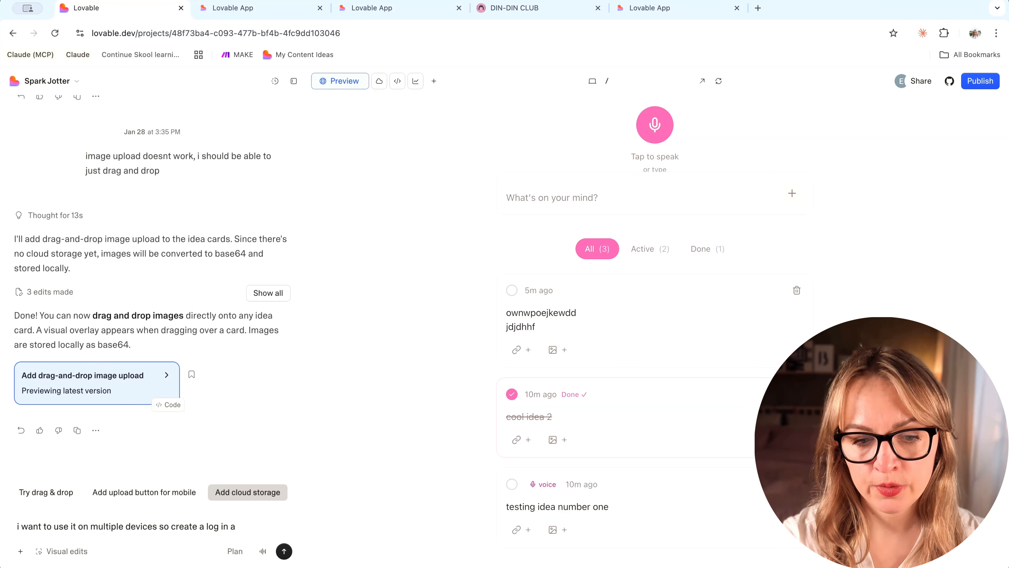
type("mdnd make sure that everything is save")
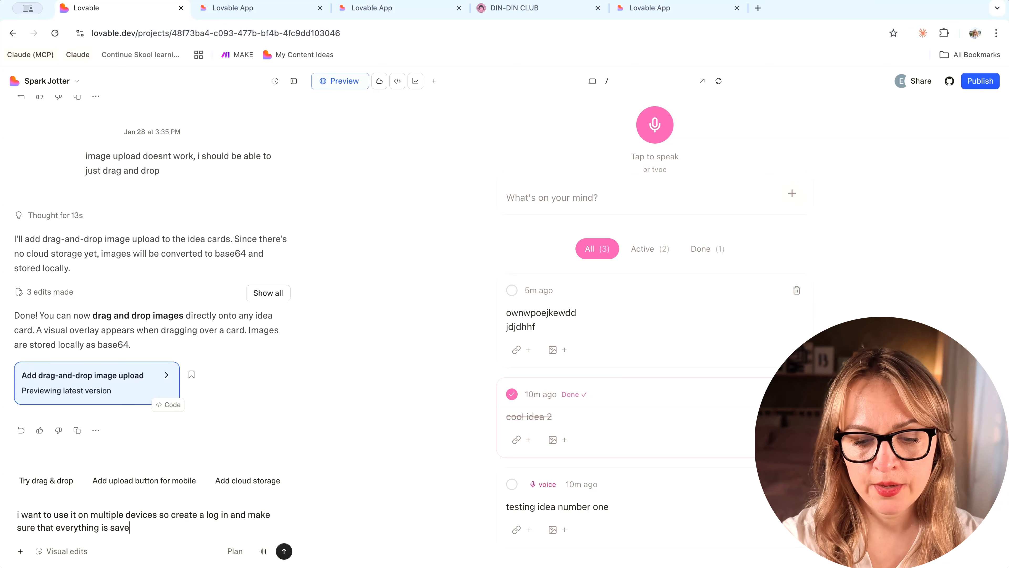
type("d wiht")
key("BackSpace")
key("BackSpace")
key("BackSpace")
type("ith")
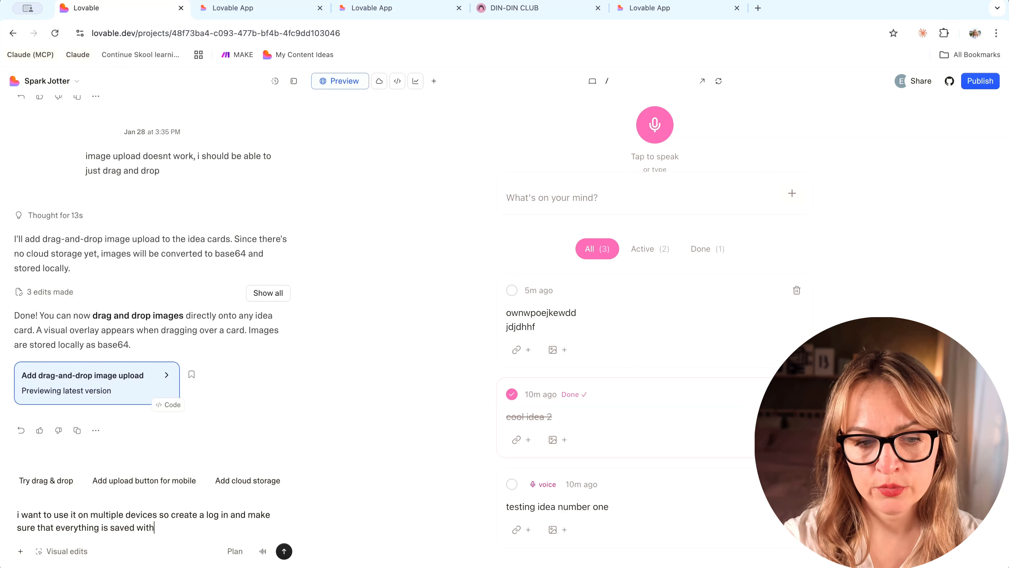
type("in my account and ynce")
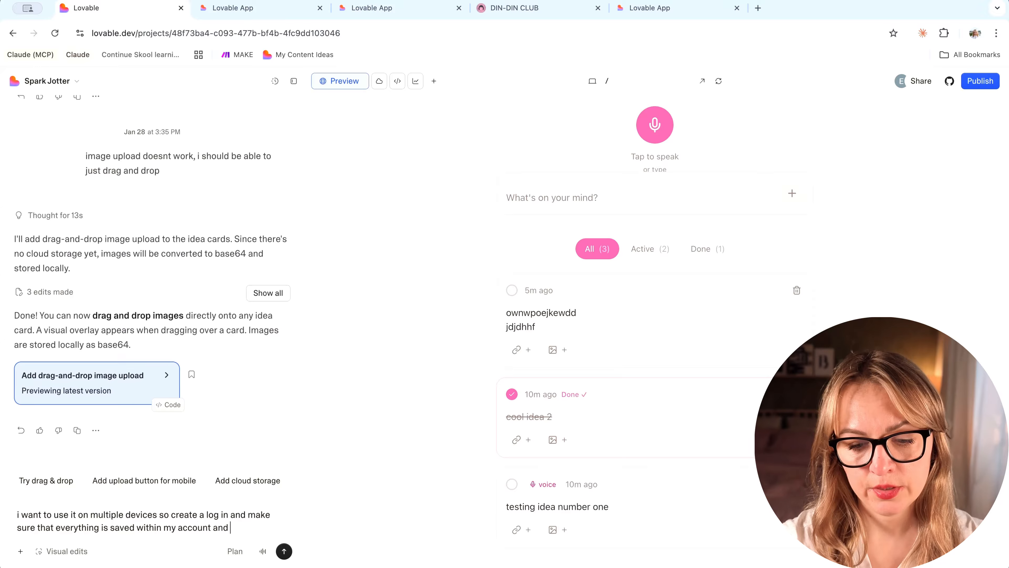
key("BackSpace")
key("BackSpace")
key("BackSpace")
key("BackSpace")
type("syncked")
key("Return")
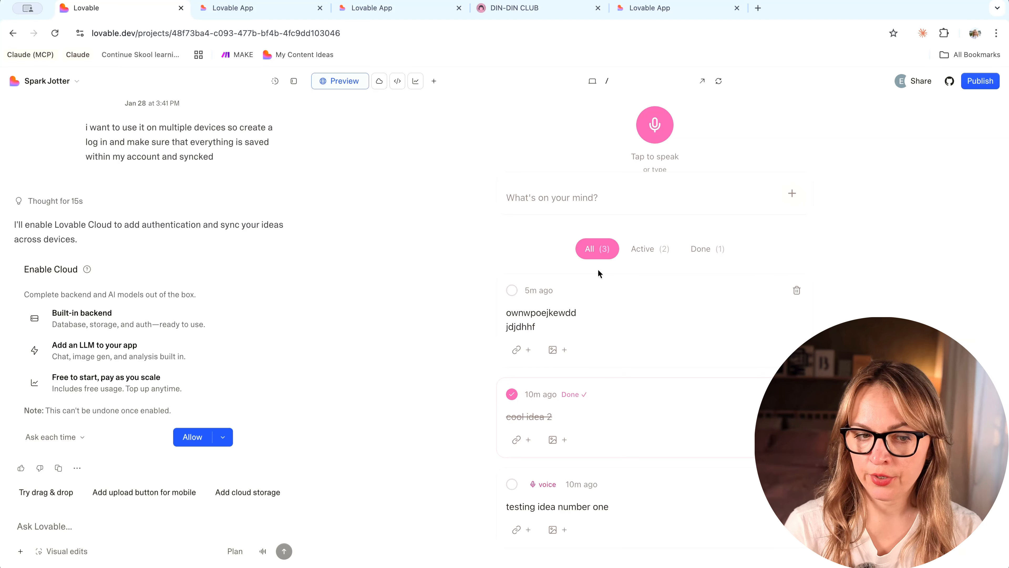
Review the Enable Cloud proposal in the chat and allow Lovable to enable it for the project.
scroll(99, 239, "down", 2)
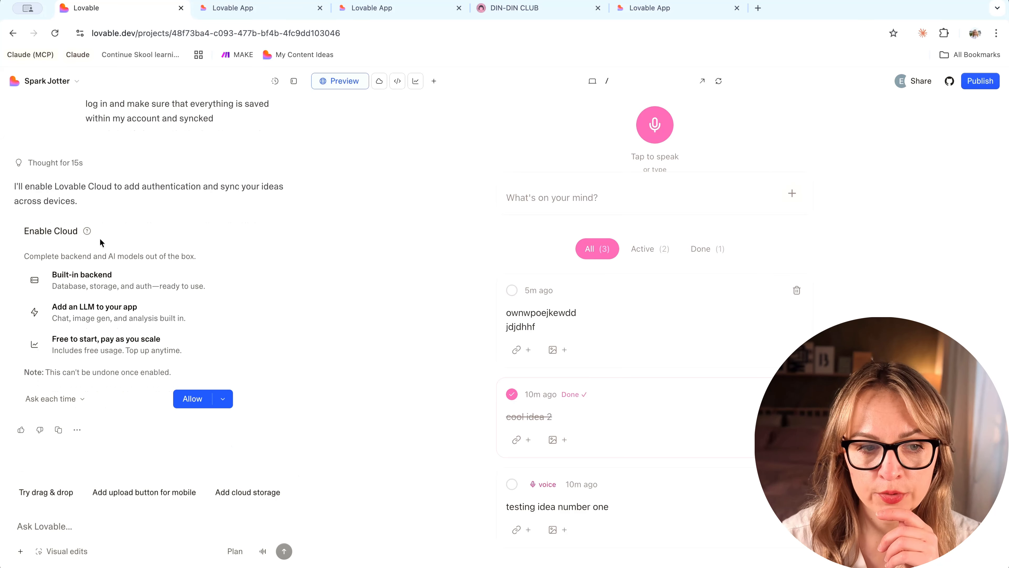
left_click(192, 399)
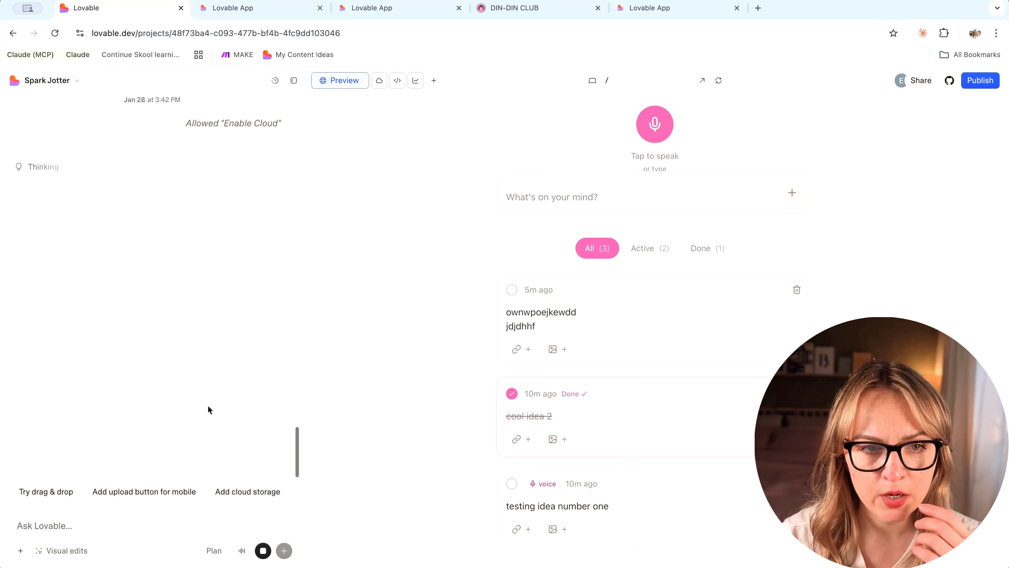
scroll(234, 374, "up", 7)
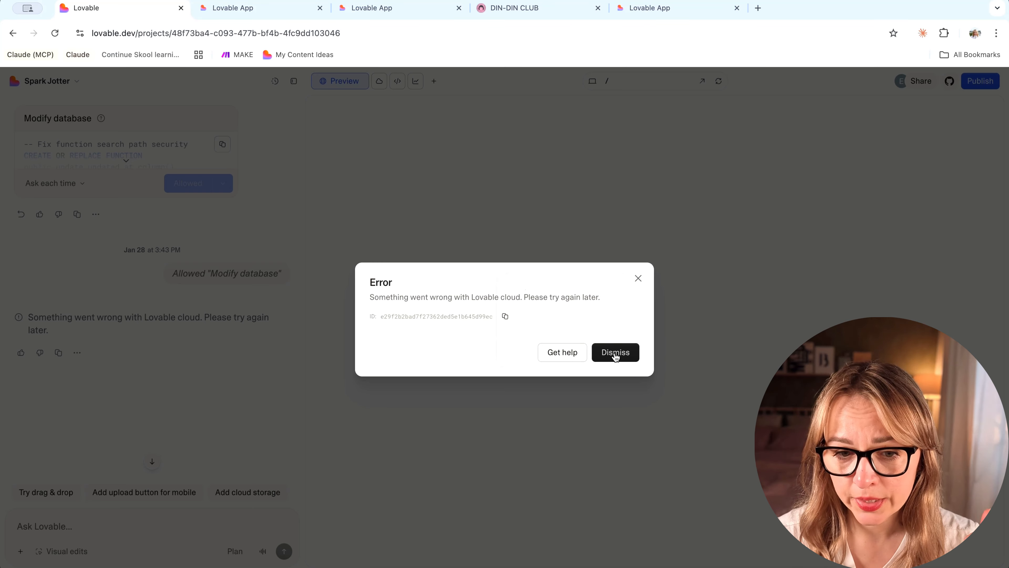
Dismiss the Lovable cloud error and send the chat message "try again".
left_click(618, 352)
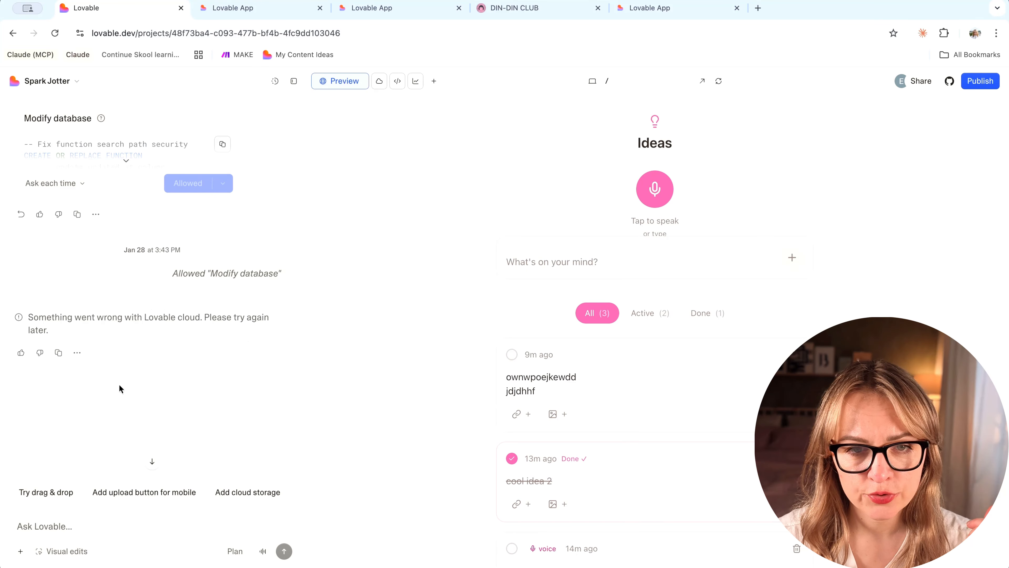
left_click(113, 517)
type("try again")
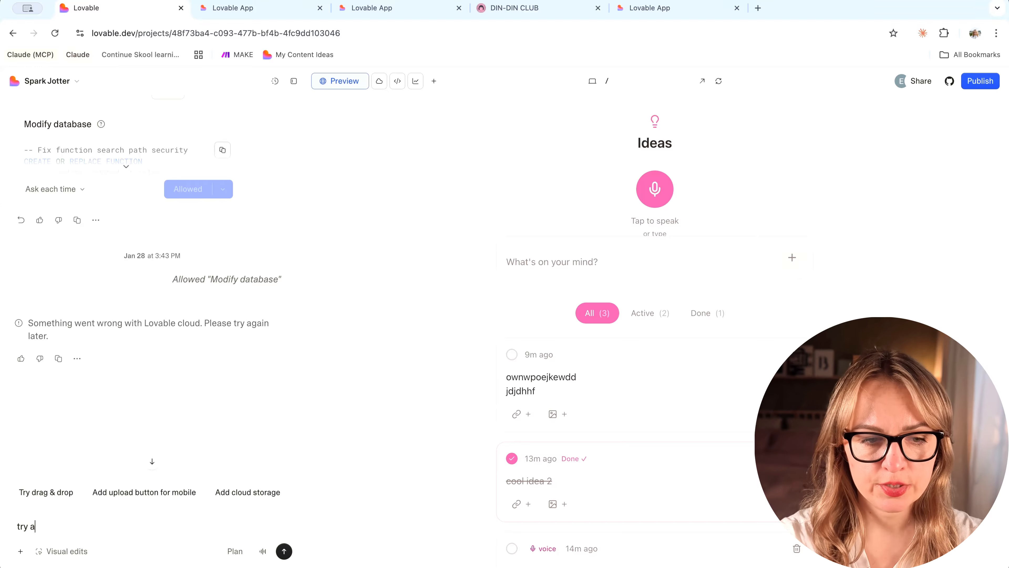
key("Return")
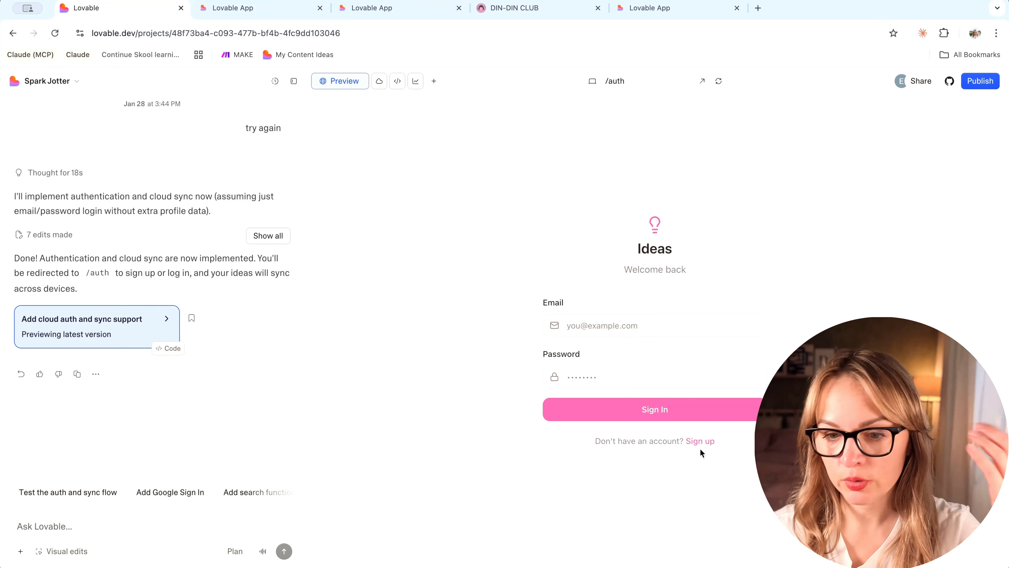
Sign up for a new account in the app preview, filling in the e-mail address and the account password.
left_click(703, 441)
left_click(619, 325)
left_click(612, 369)
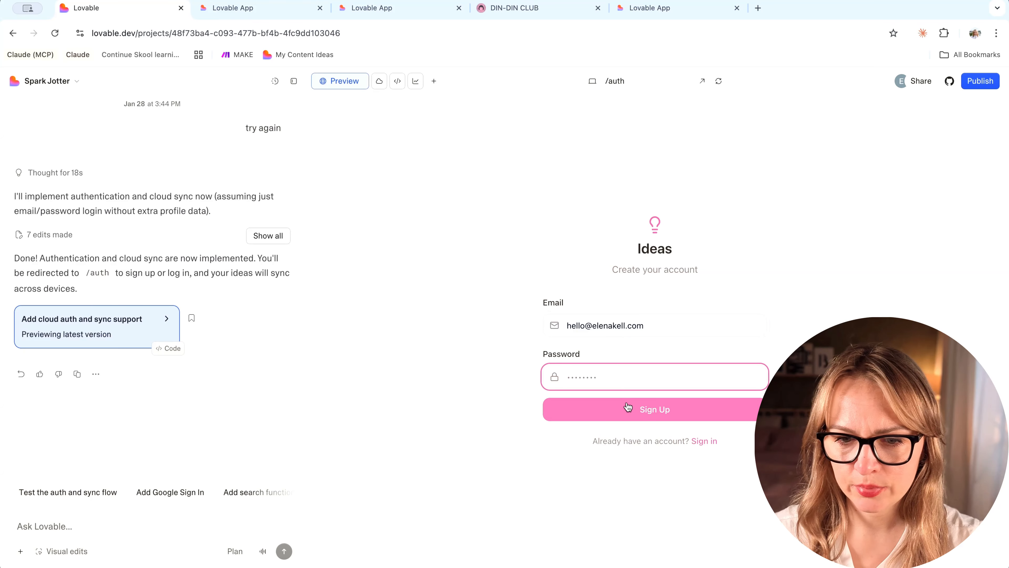
type("••••••••••••")
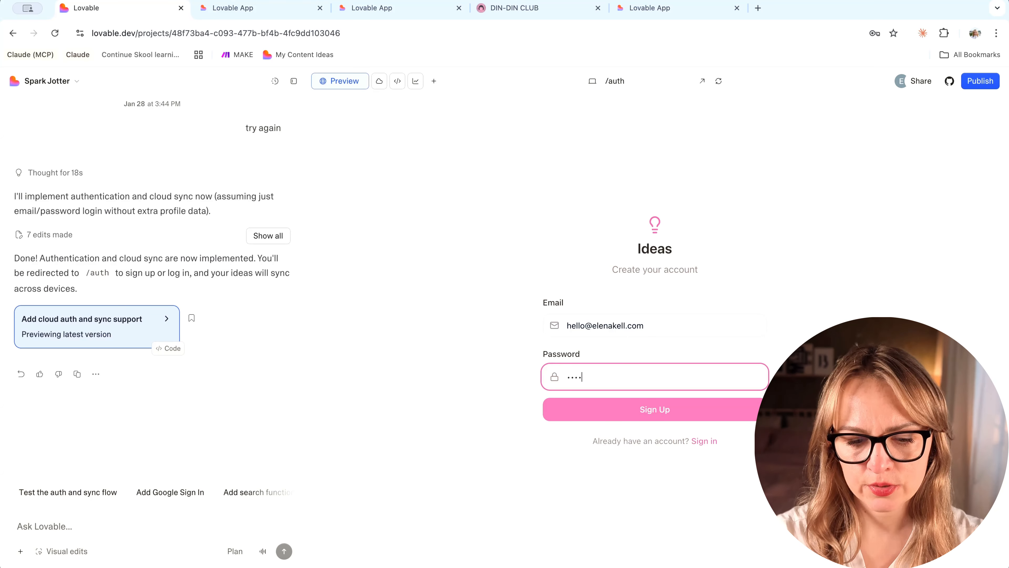
key("Return")
Publish the latest app update, and open the live site to share it to the iPhone through AirDrop.
left_click(980, 80)
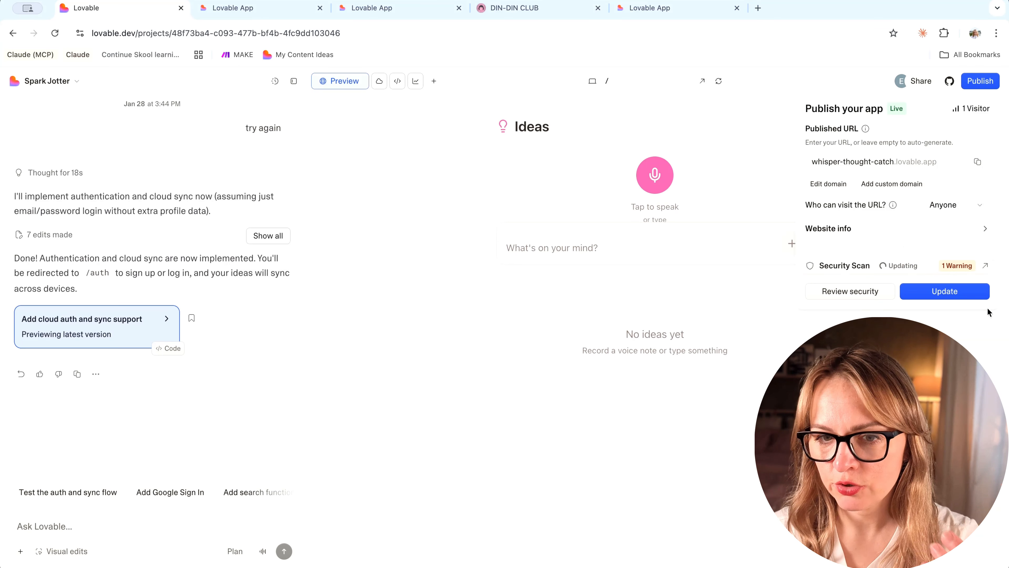
left_click(958, 291)
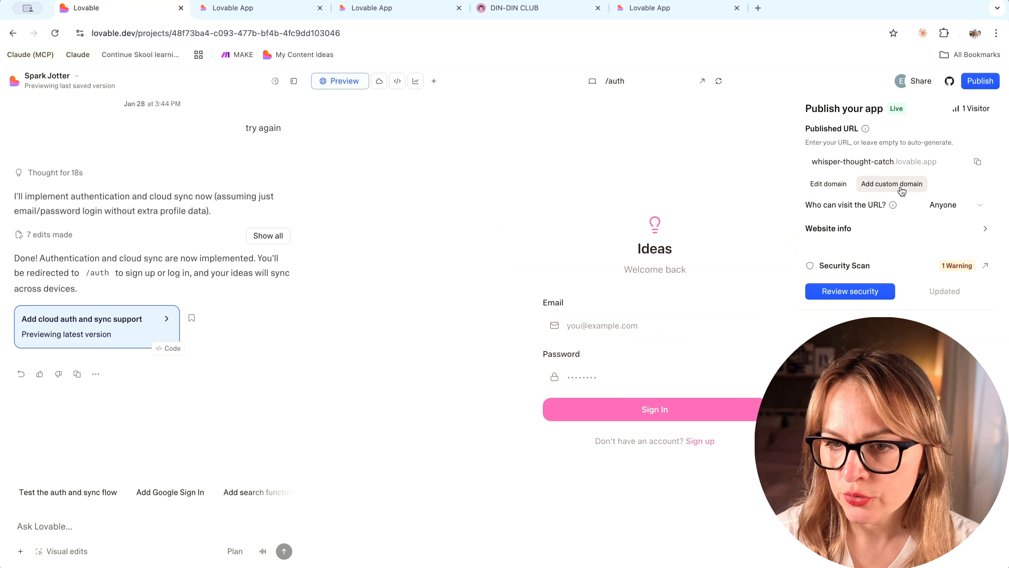
left_click(925, 161)
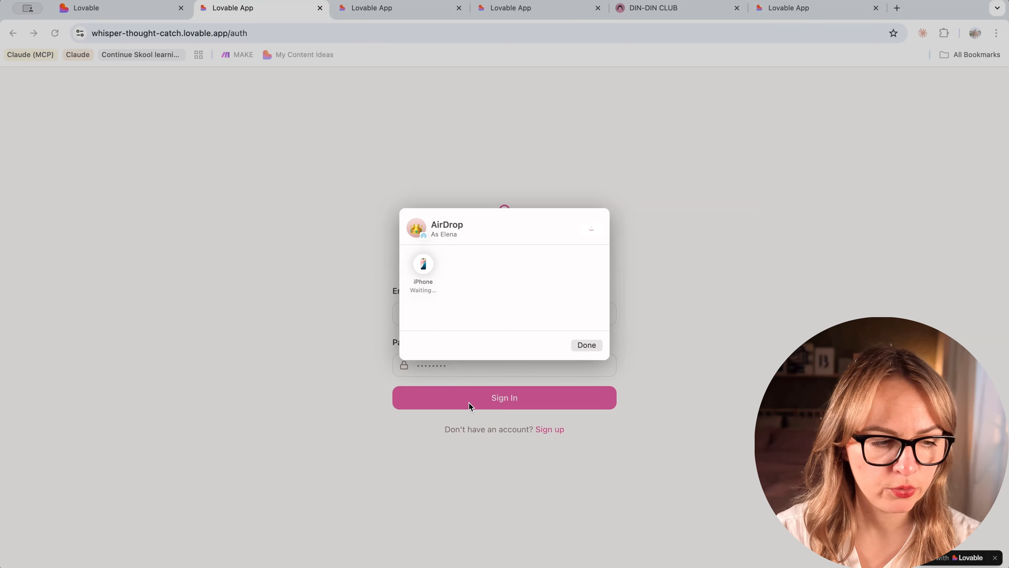
left_click(586, 345)
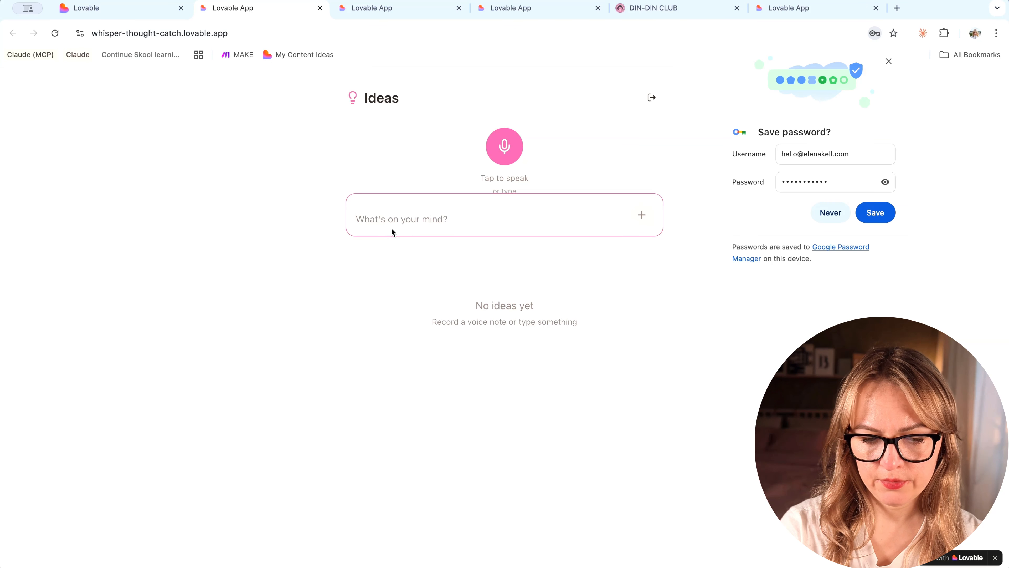
Dismiss the browser's offer to save the account password, and reload the published app.
triple_click(699, 325)
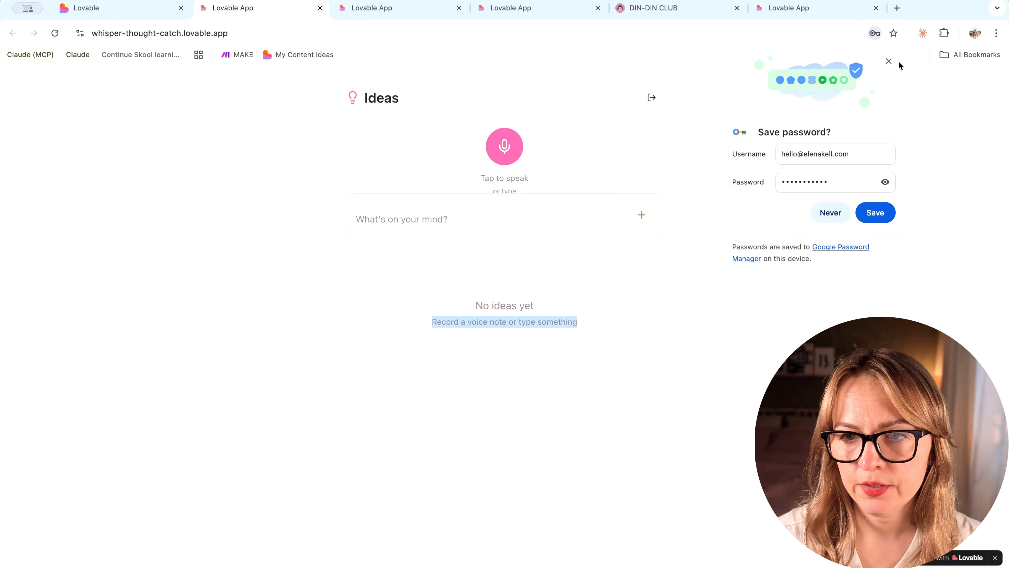
left_click(888, 61)
left_click(439, 35)
key("Return")
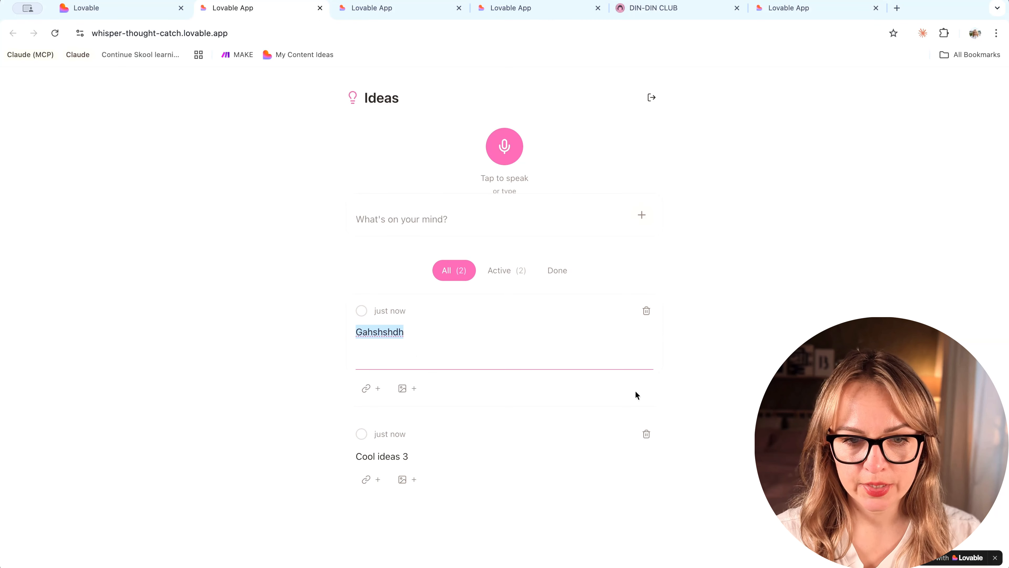
Replace the text of the "Gahshshdh" idea with "greatest idea" in the published app.
type("greatests")
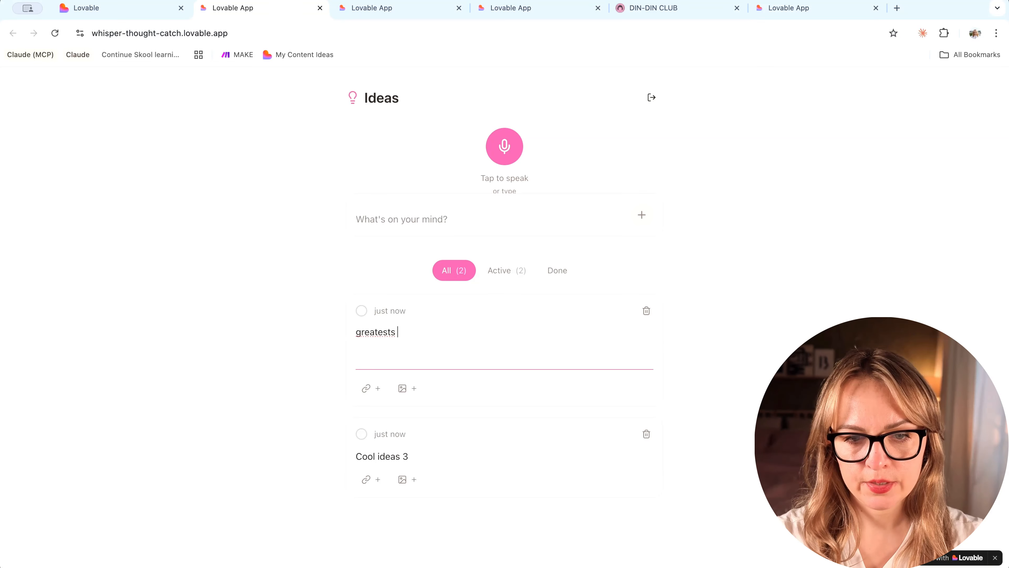
key("BackSpace")
type("idea")
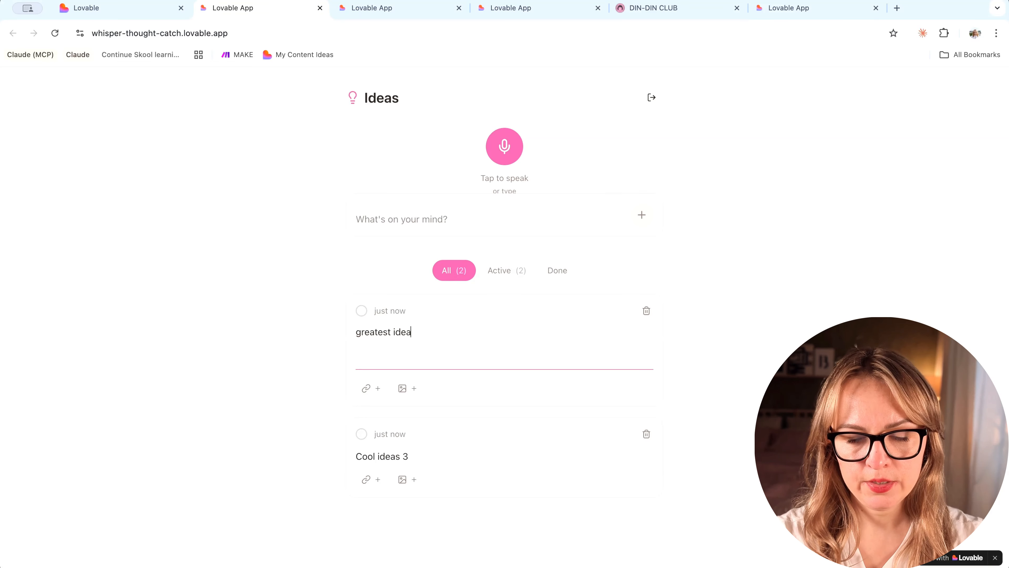
key("Return")
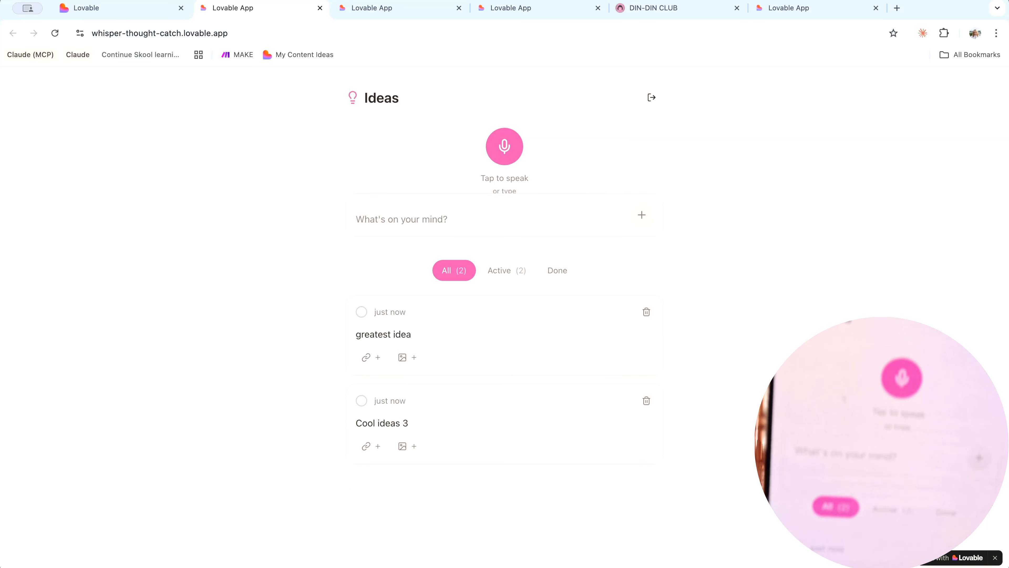